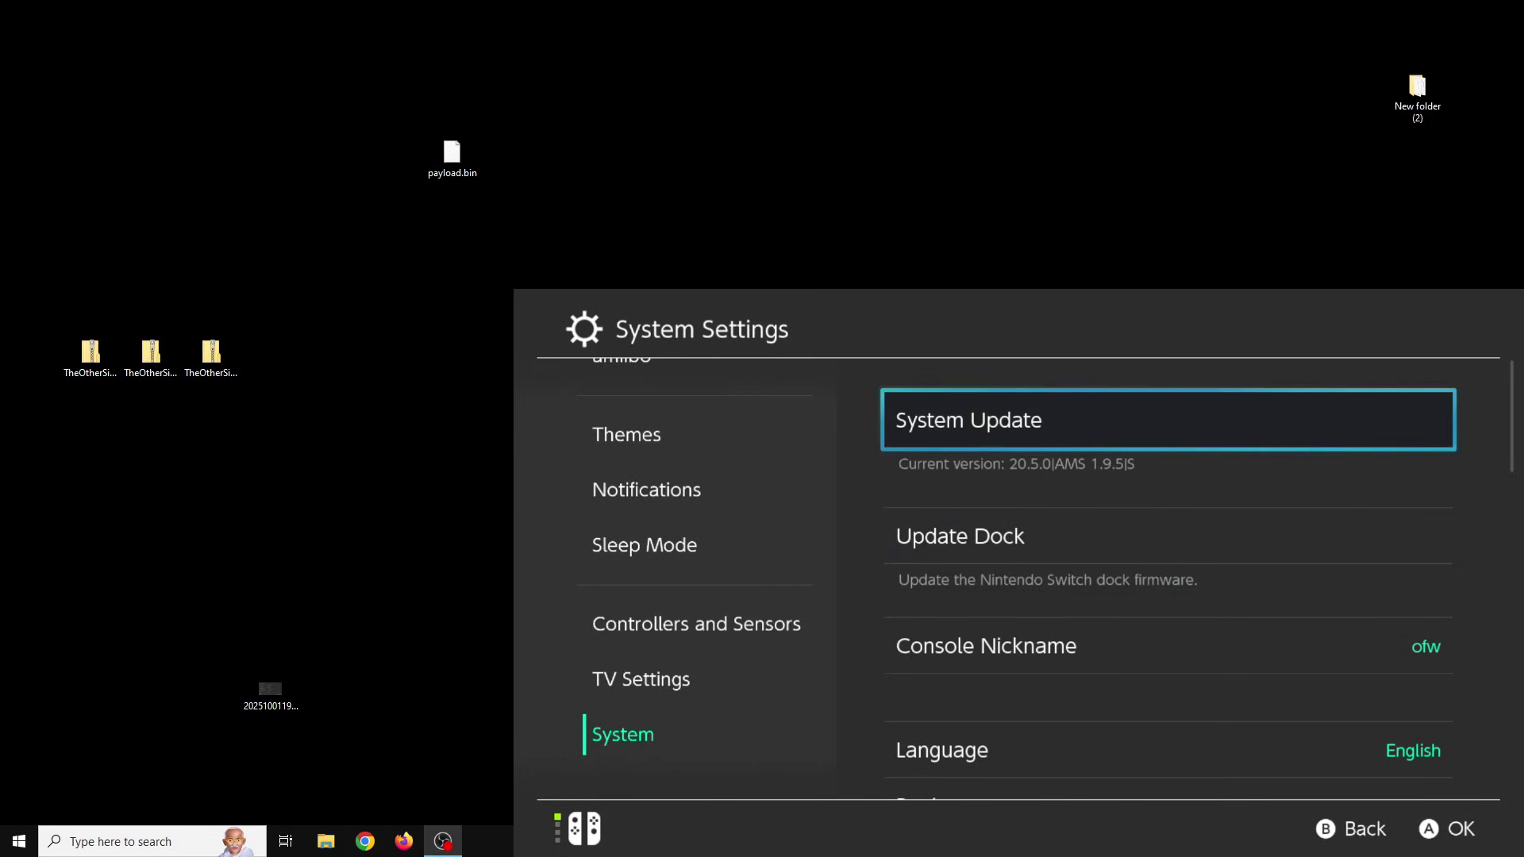
Select the ams 1.9.5, hekate 6.3.1 and AIO Switch Updater zips on the desktop in turn
left_click_drag(247, 408, 173, 343)
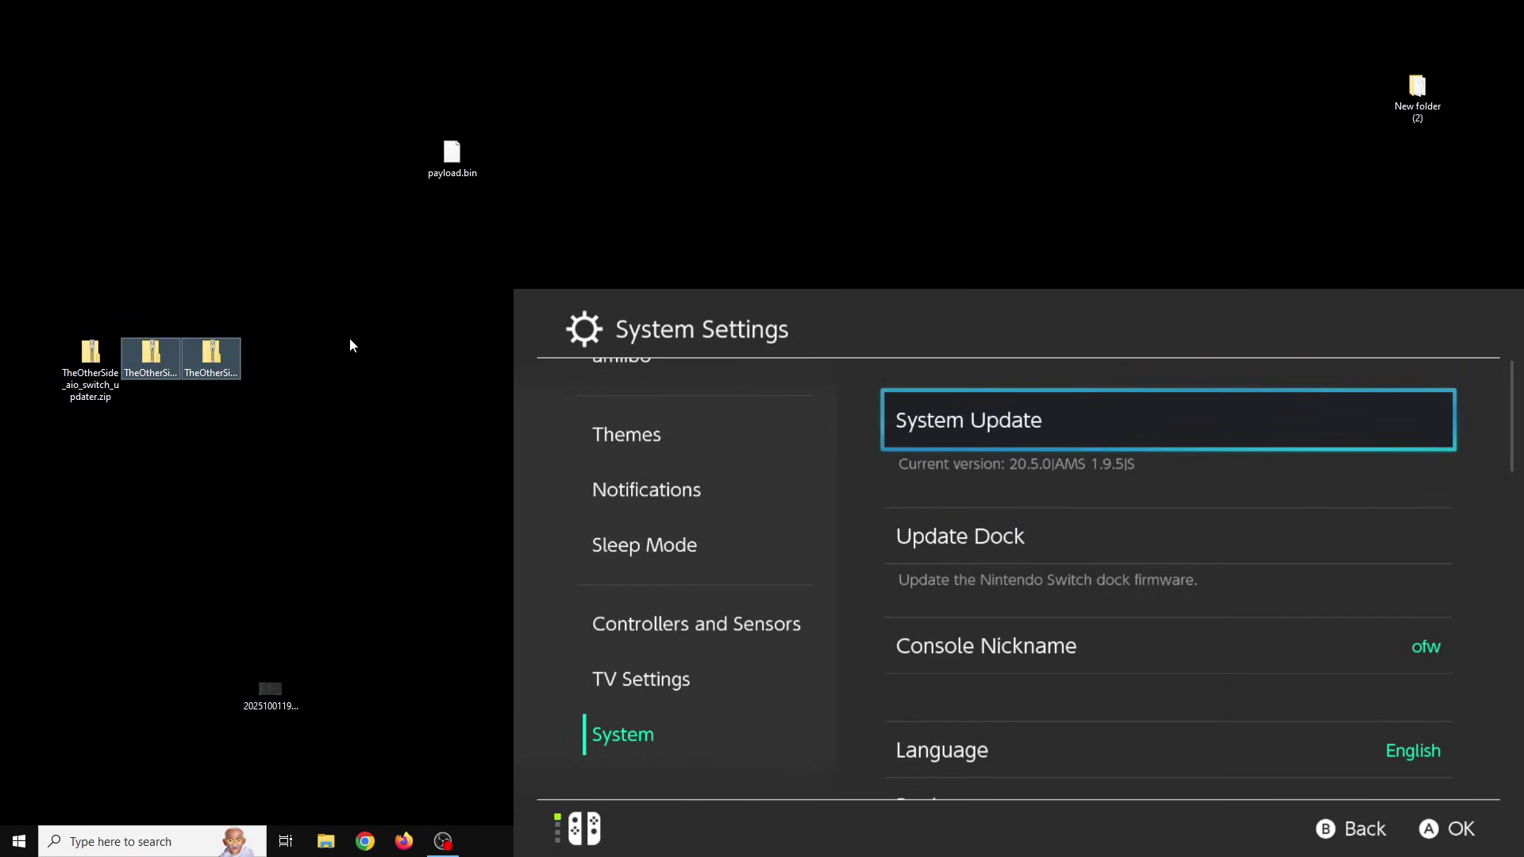
left_click(151, 353)
left_click(212, 364)
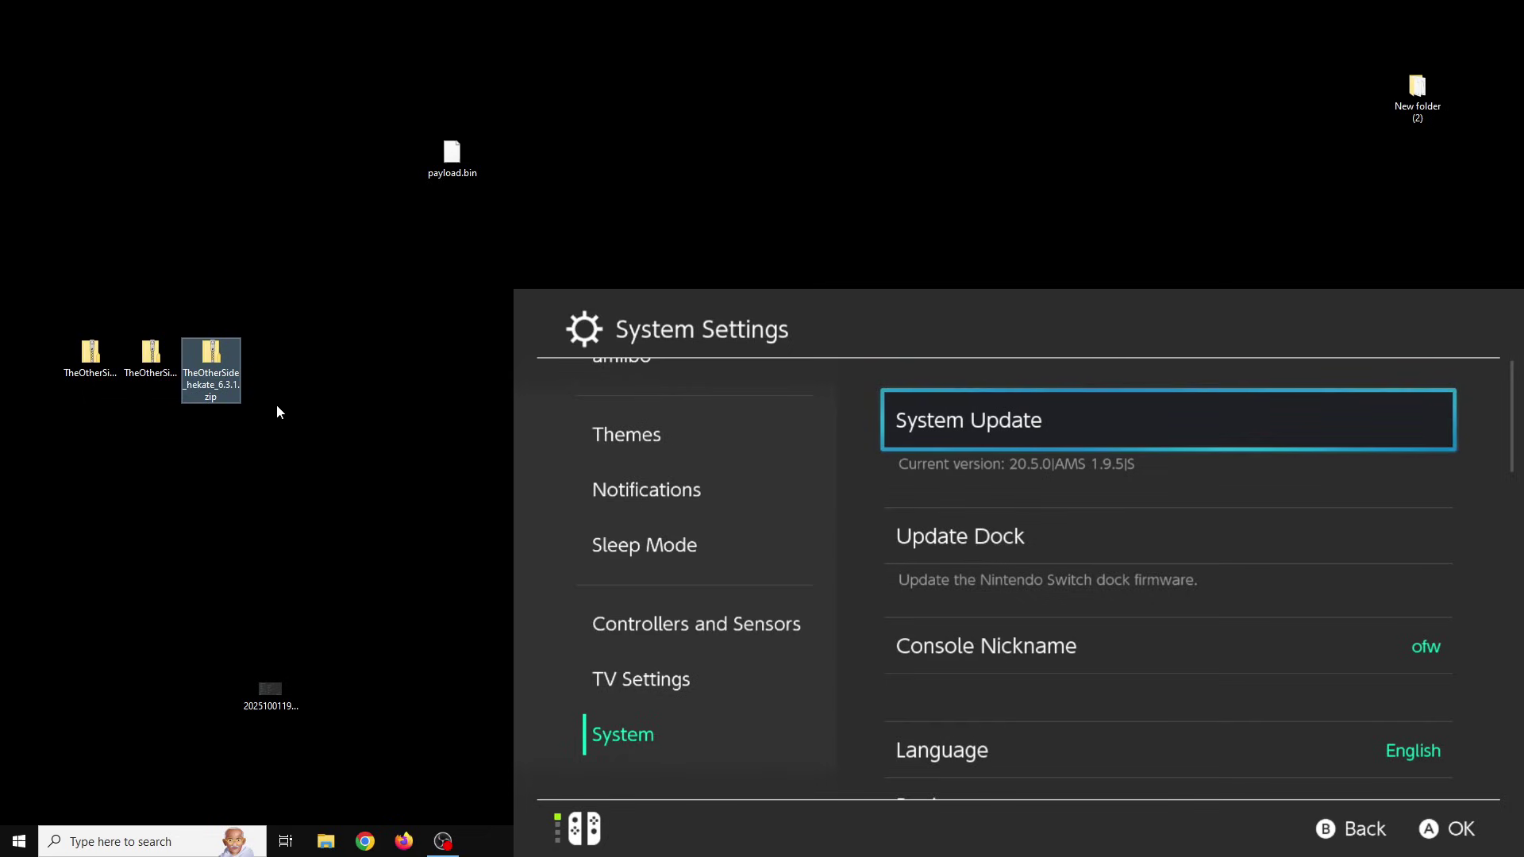
left_click(156, 367)
left_click(211, 370)
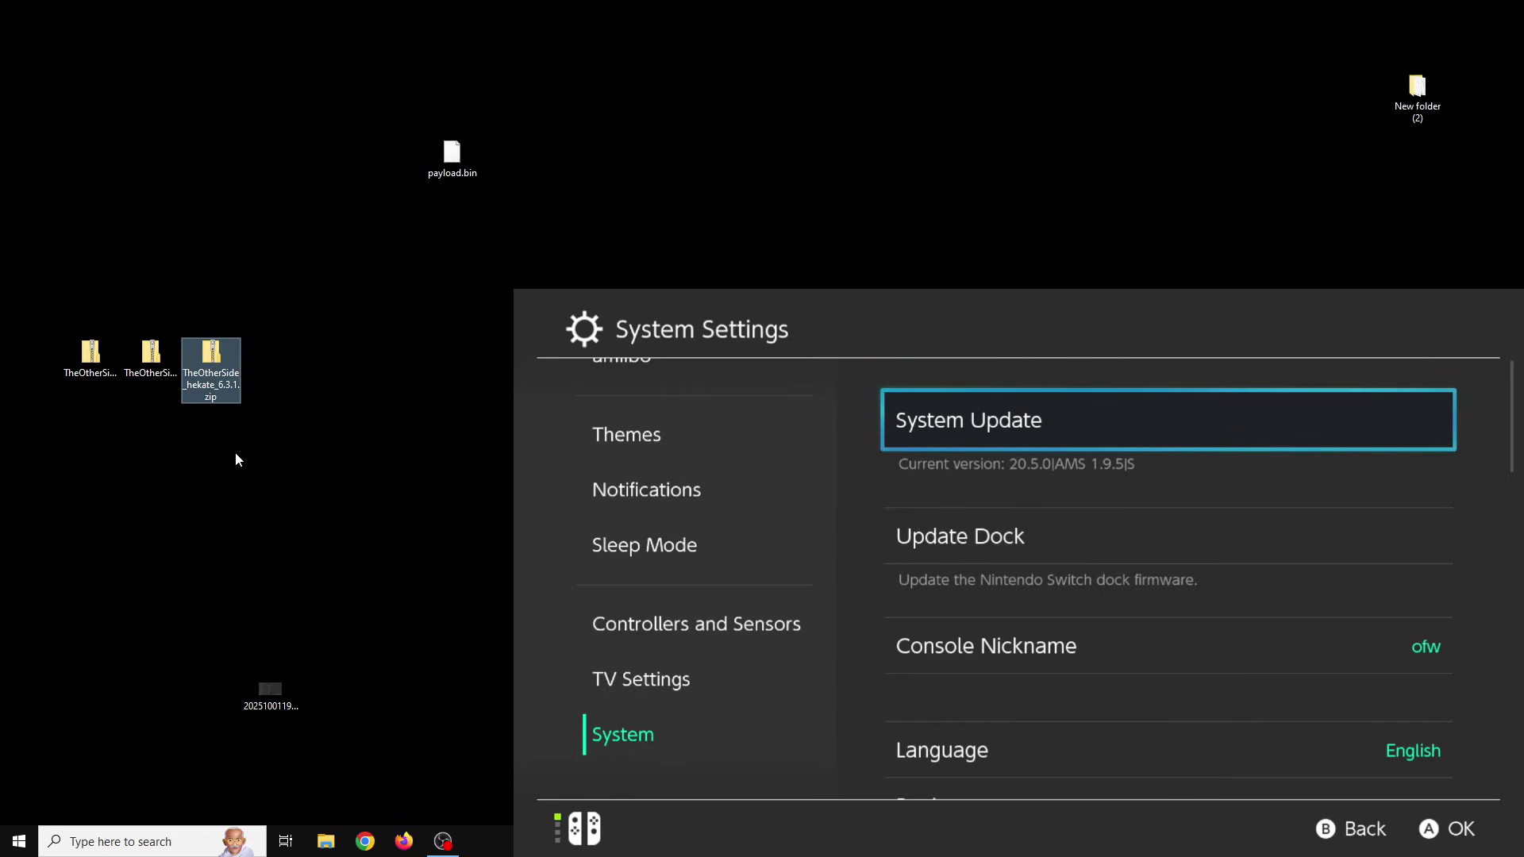
left_click(156, 367)
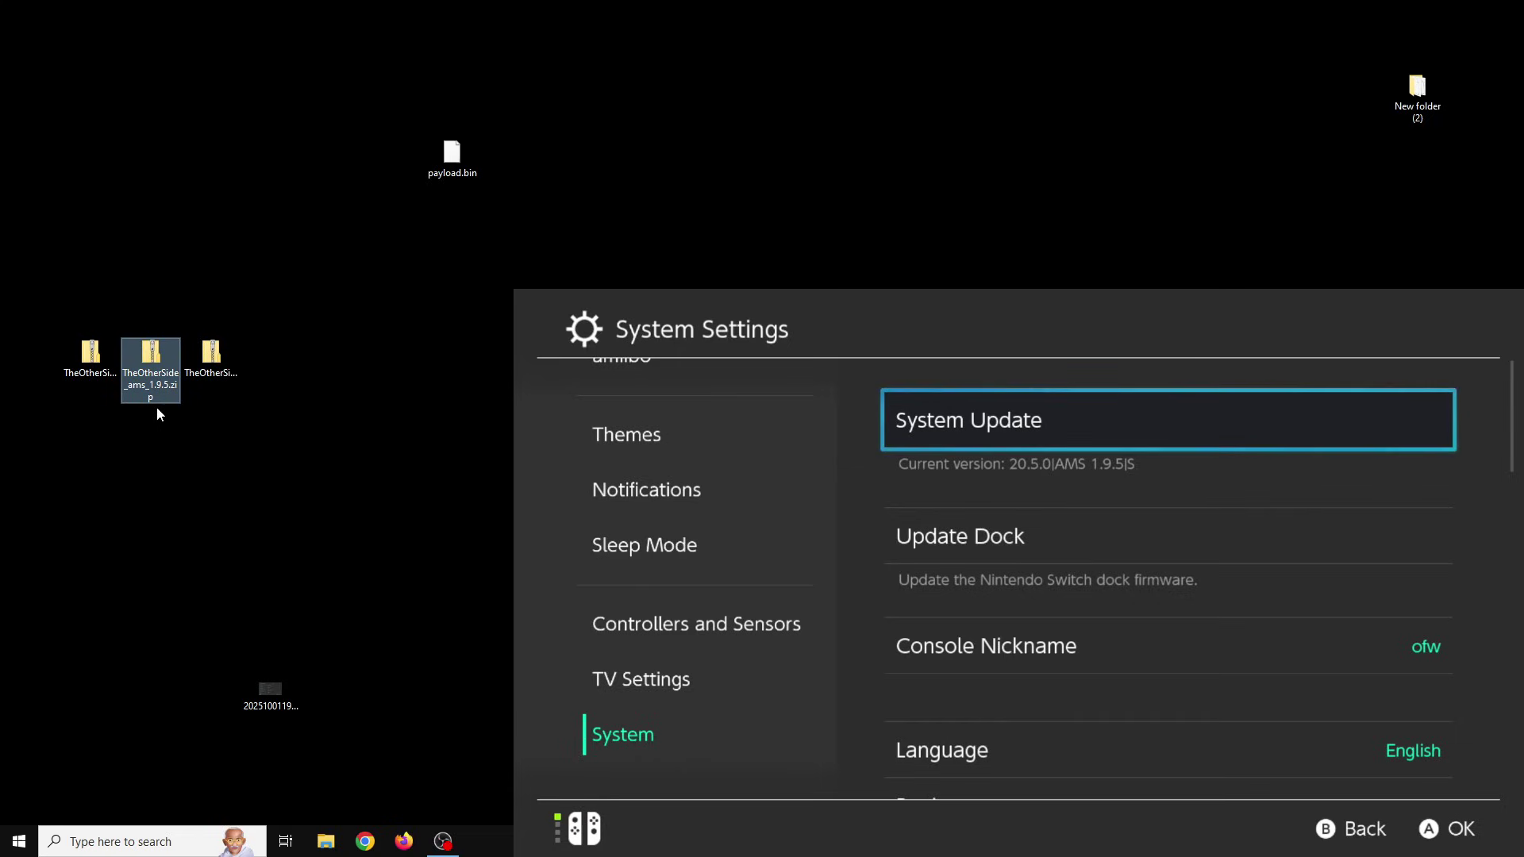
left_click(213, 364)
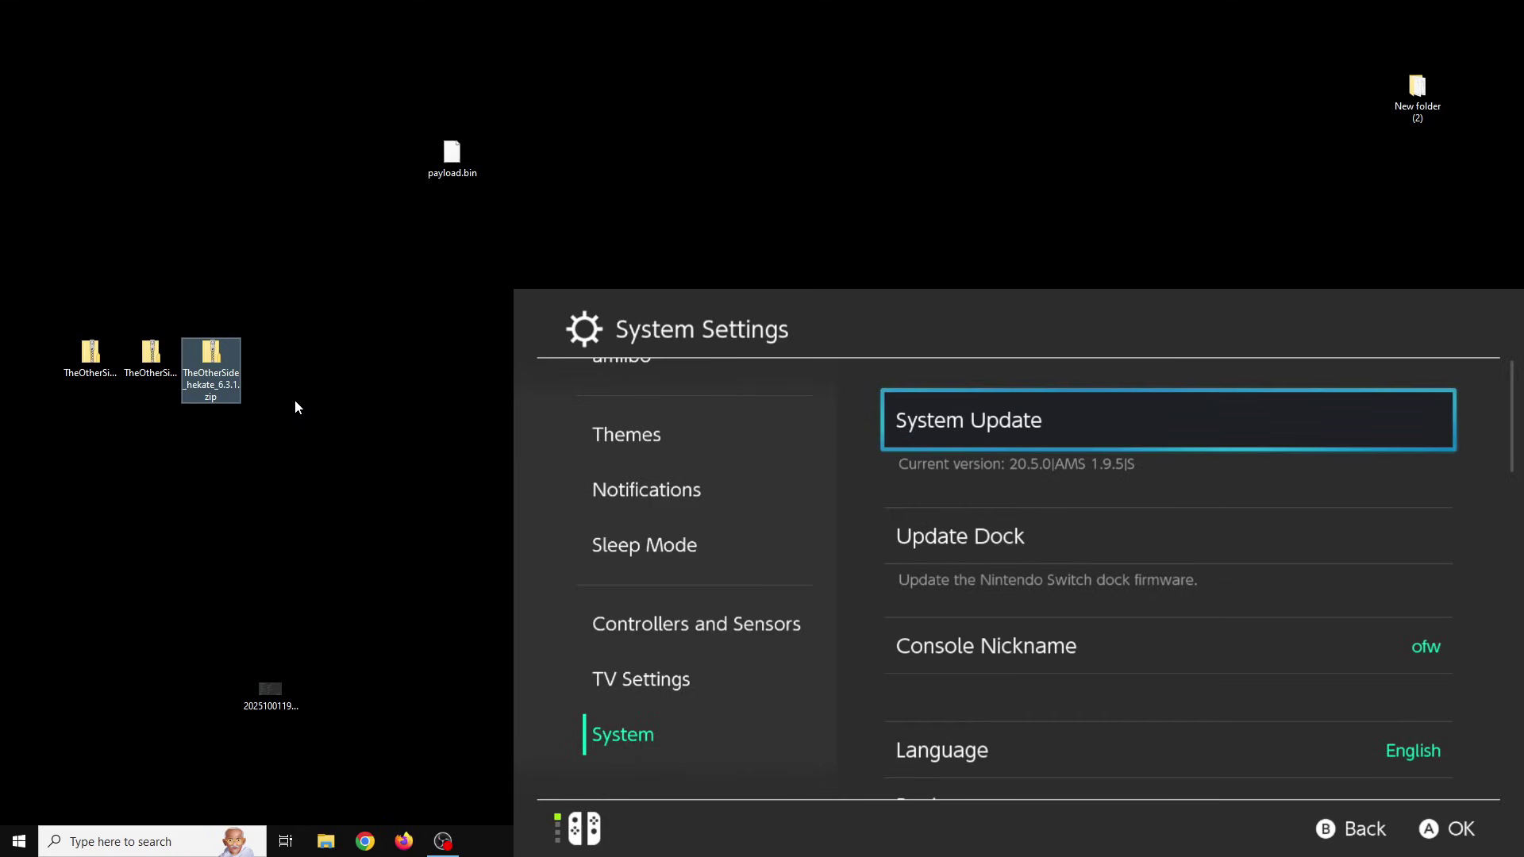
left_click(92, 361)
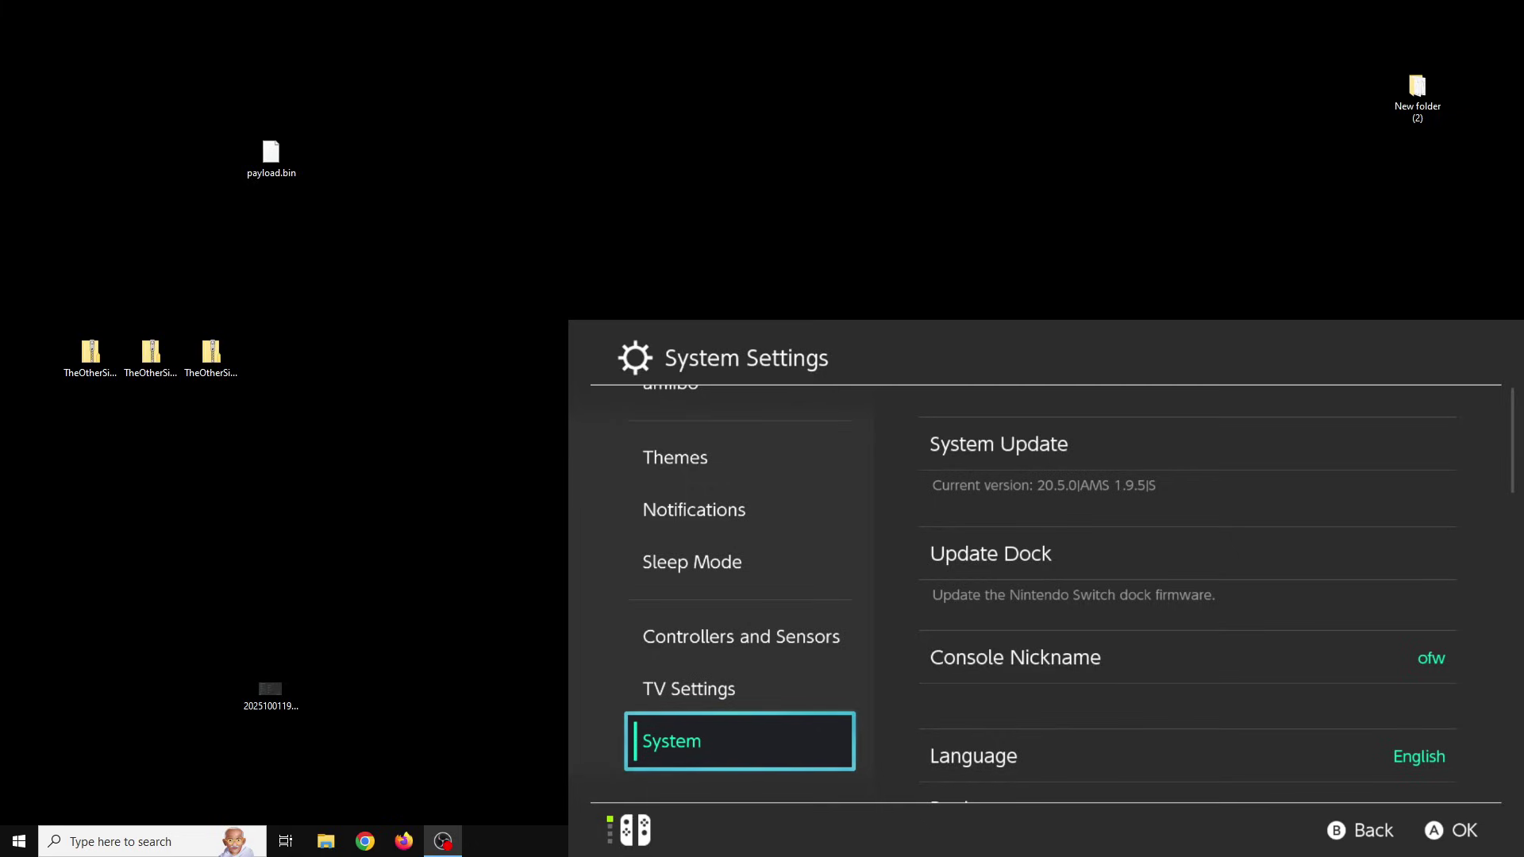
left_click_drag(255, 392, 135, 356)
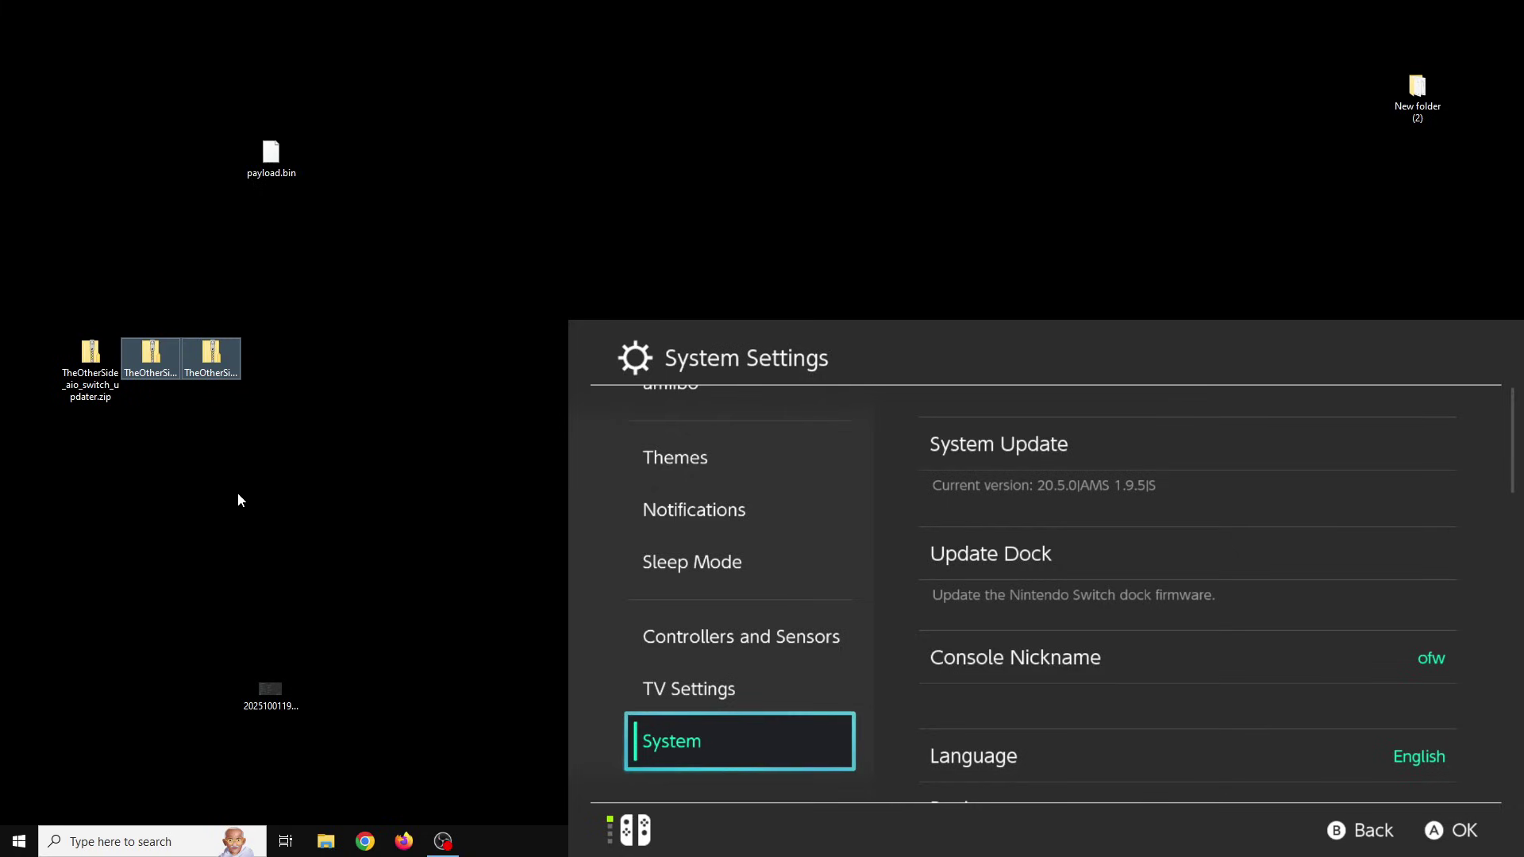
Open TheOtherSide_ams_1.9.5.zip in 7-Zip from its right-click 7-Zip menu
left_click(389, 486)
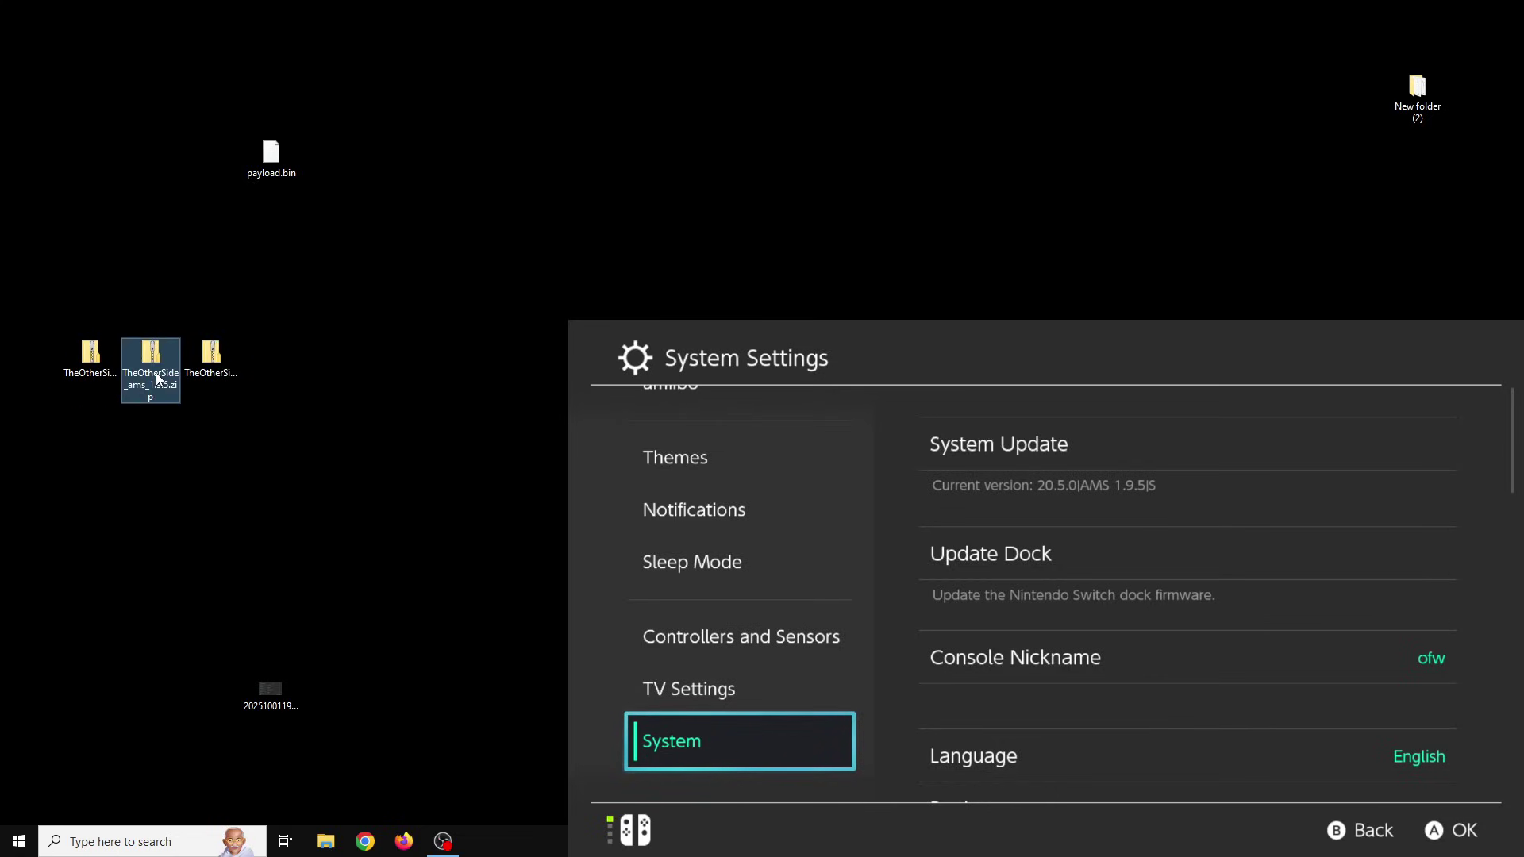
left_click(211, 358)
left_click(97, 397)
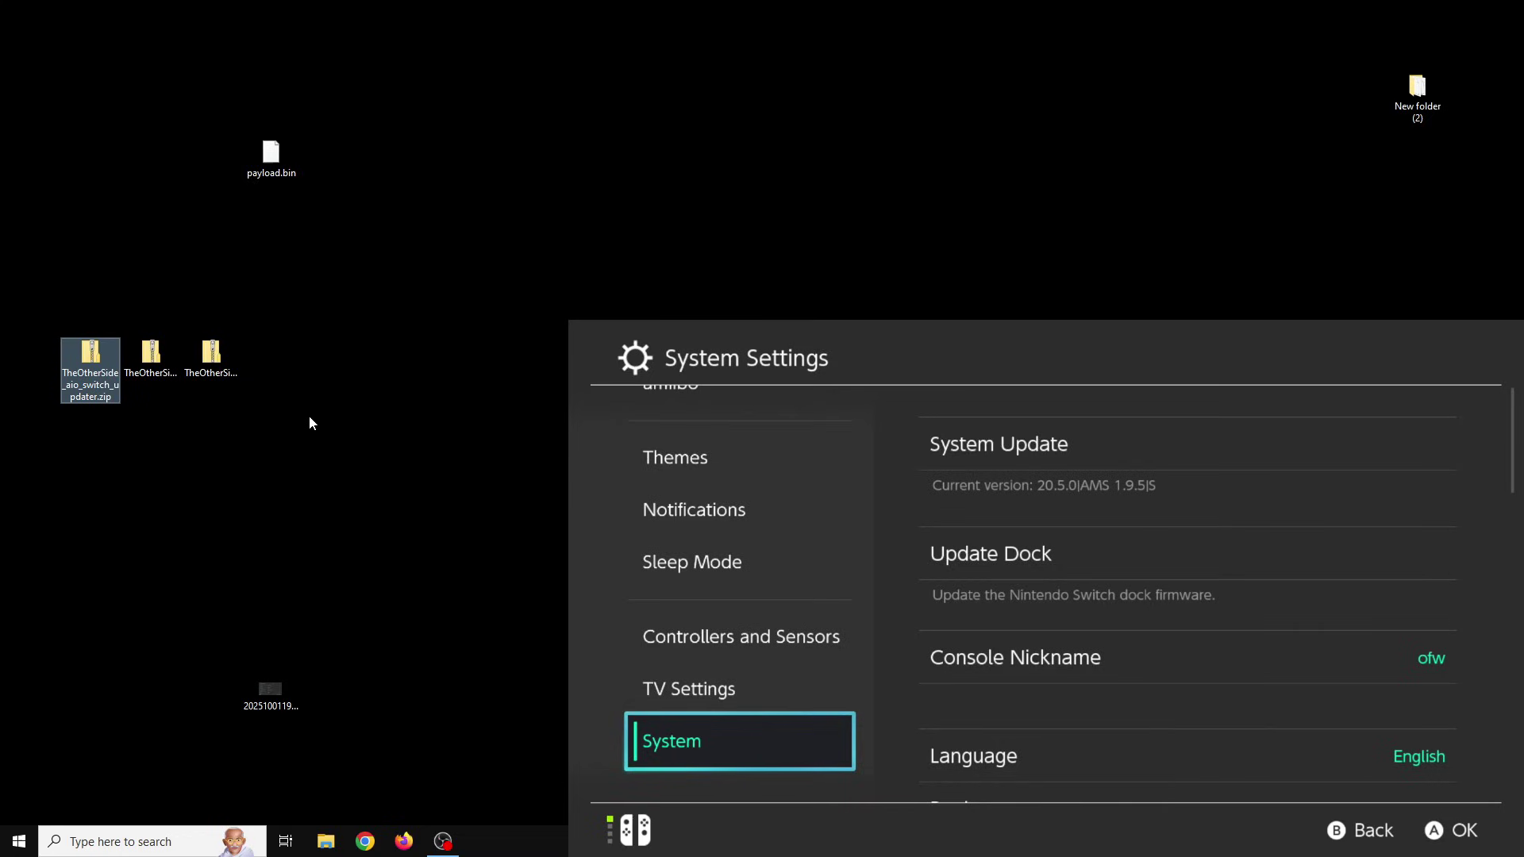
left_click(152, 393)
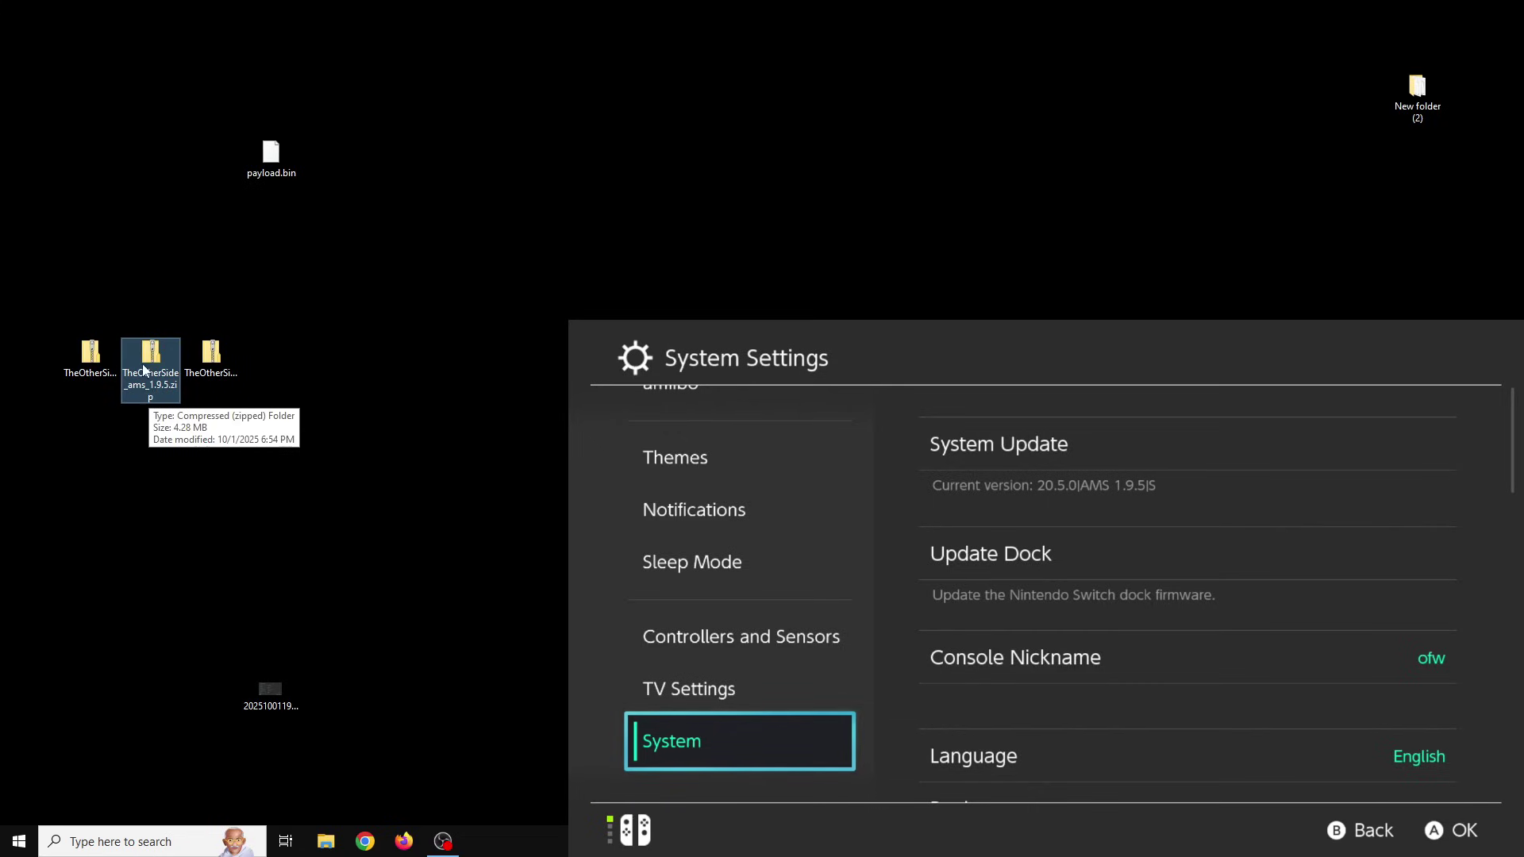
right_click(154, 361)
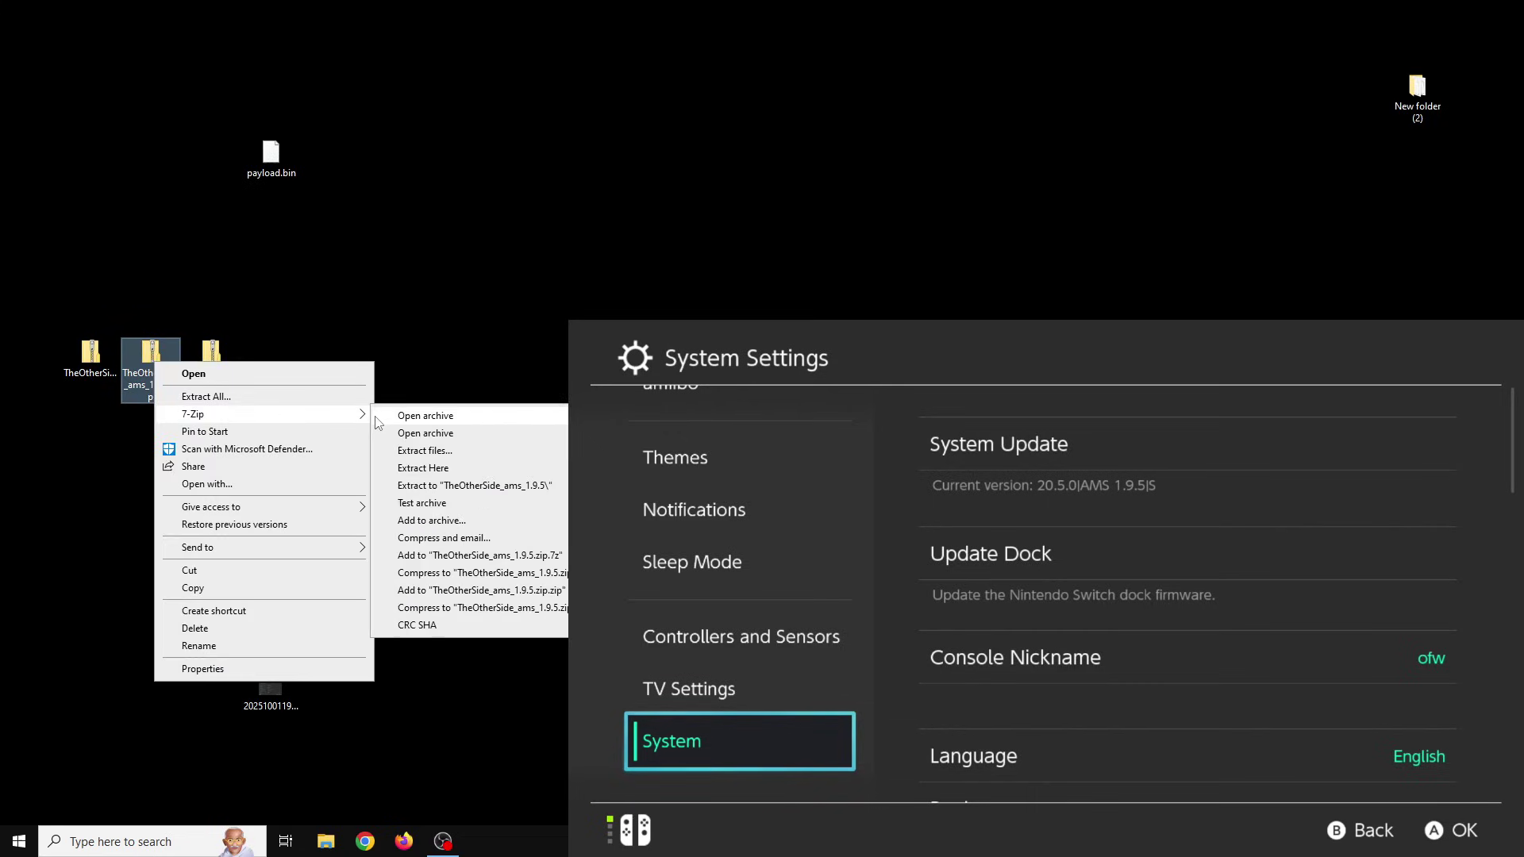
left_click(386, 416)
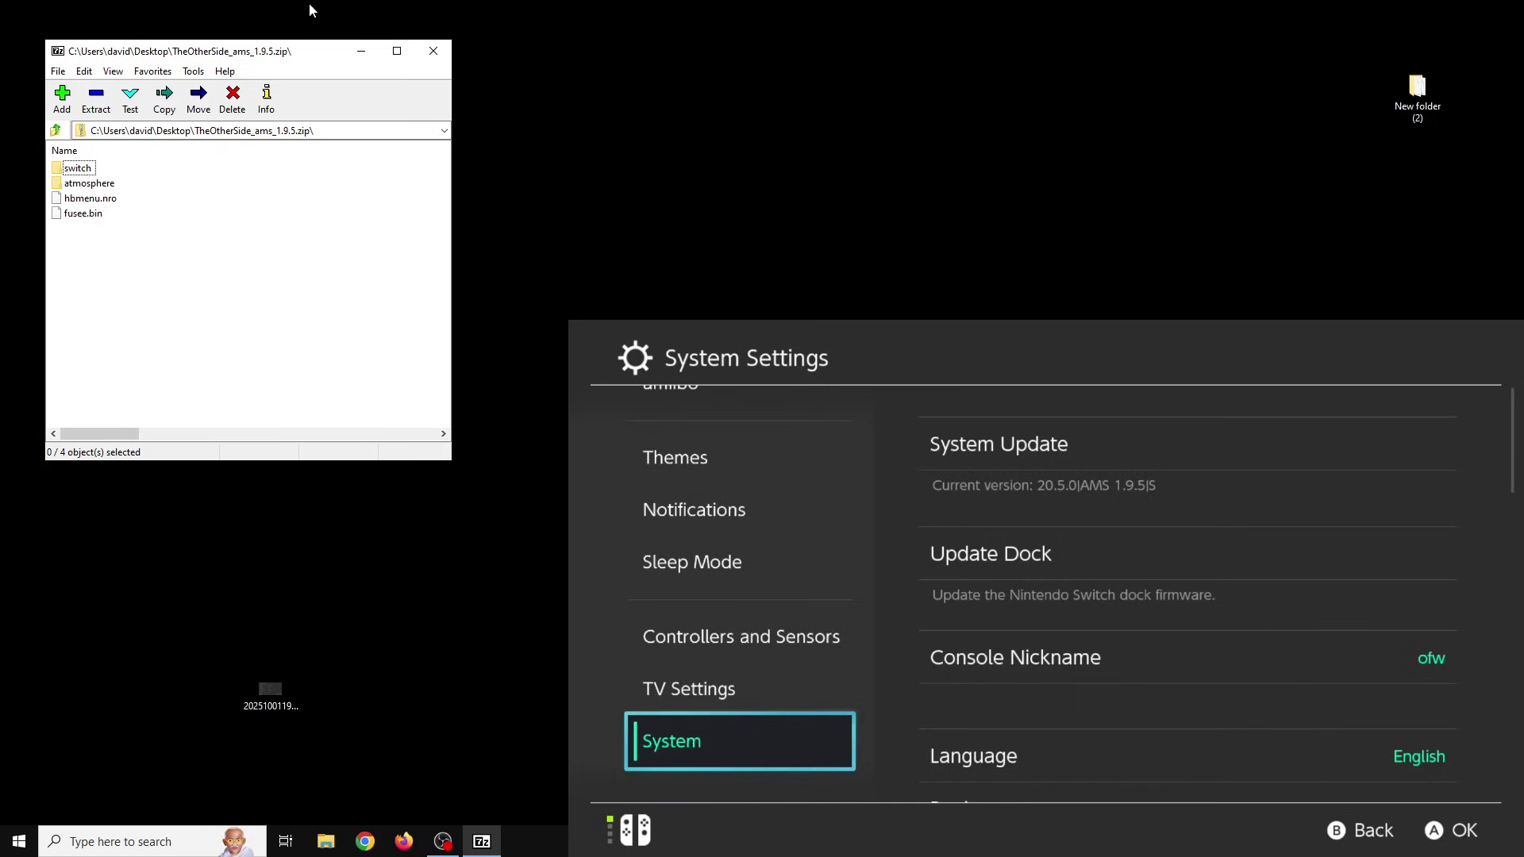
left_click_drag(222, 61, 238, 71)
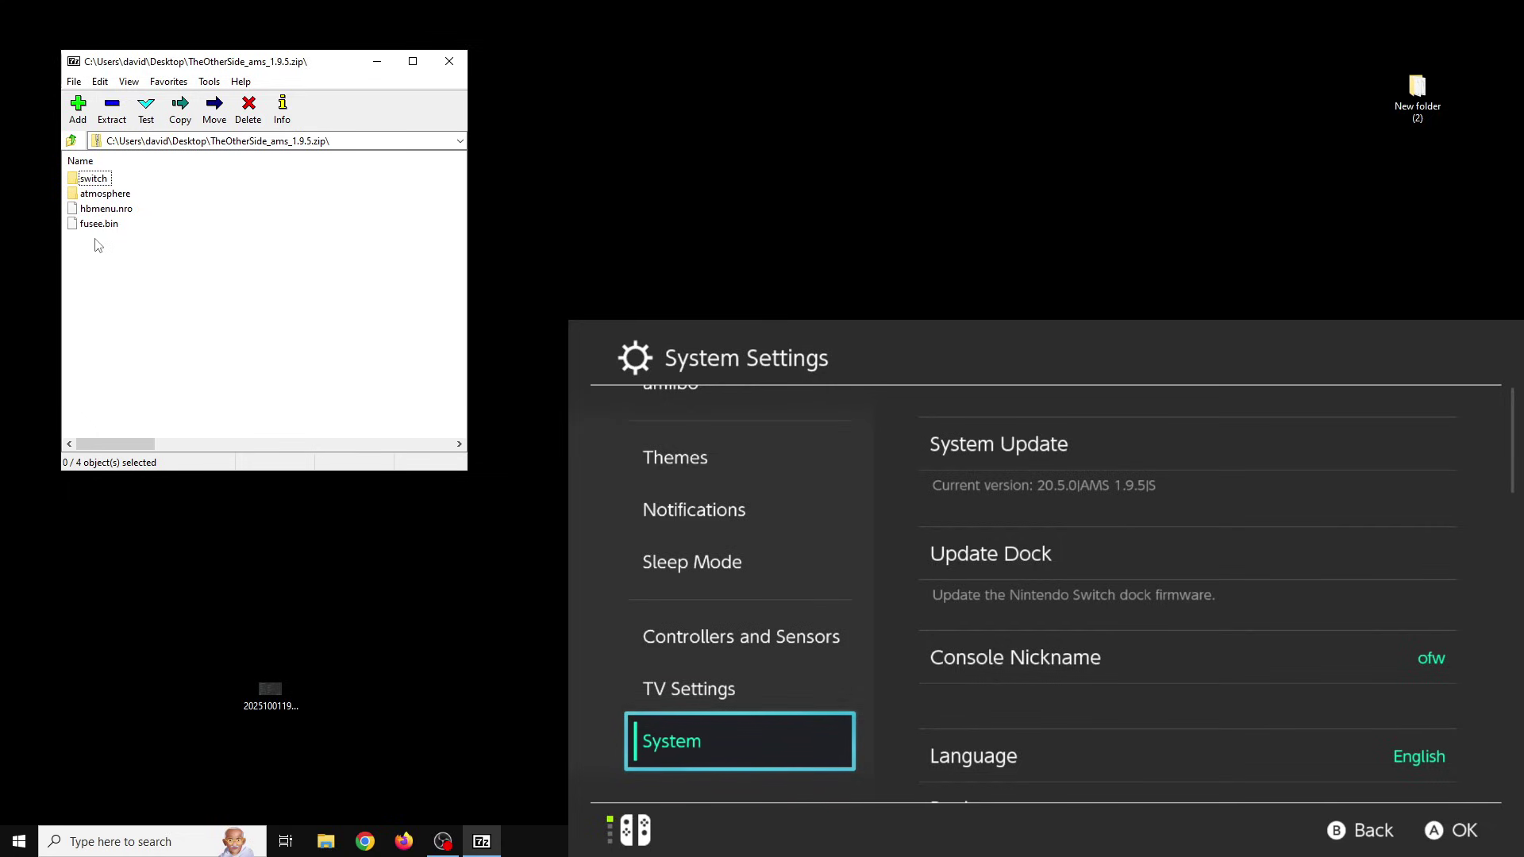
left_click_drag(287, 62, 277, 79)
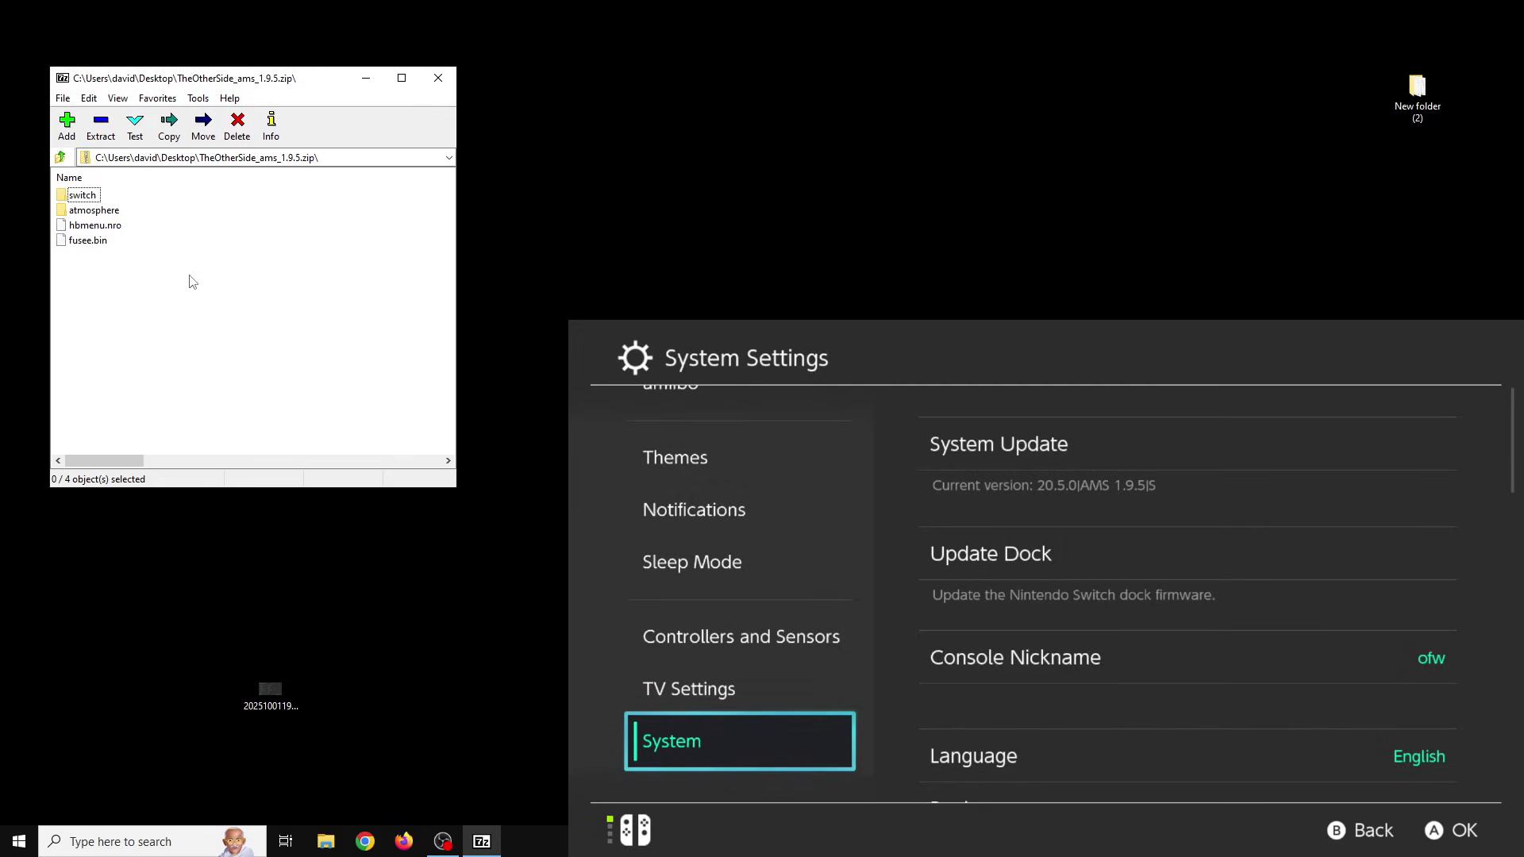
left_click(87, 241)
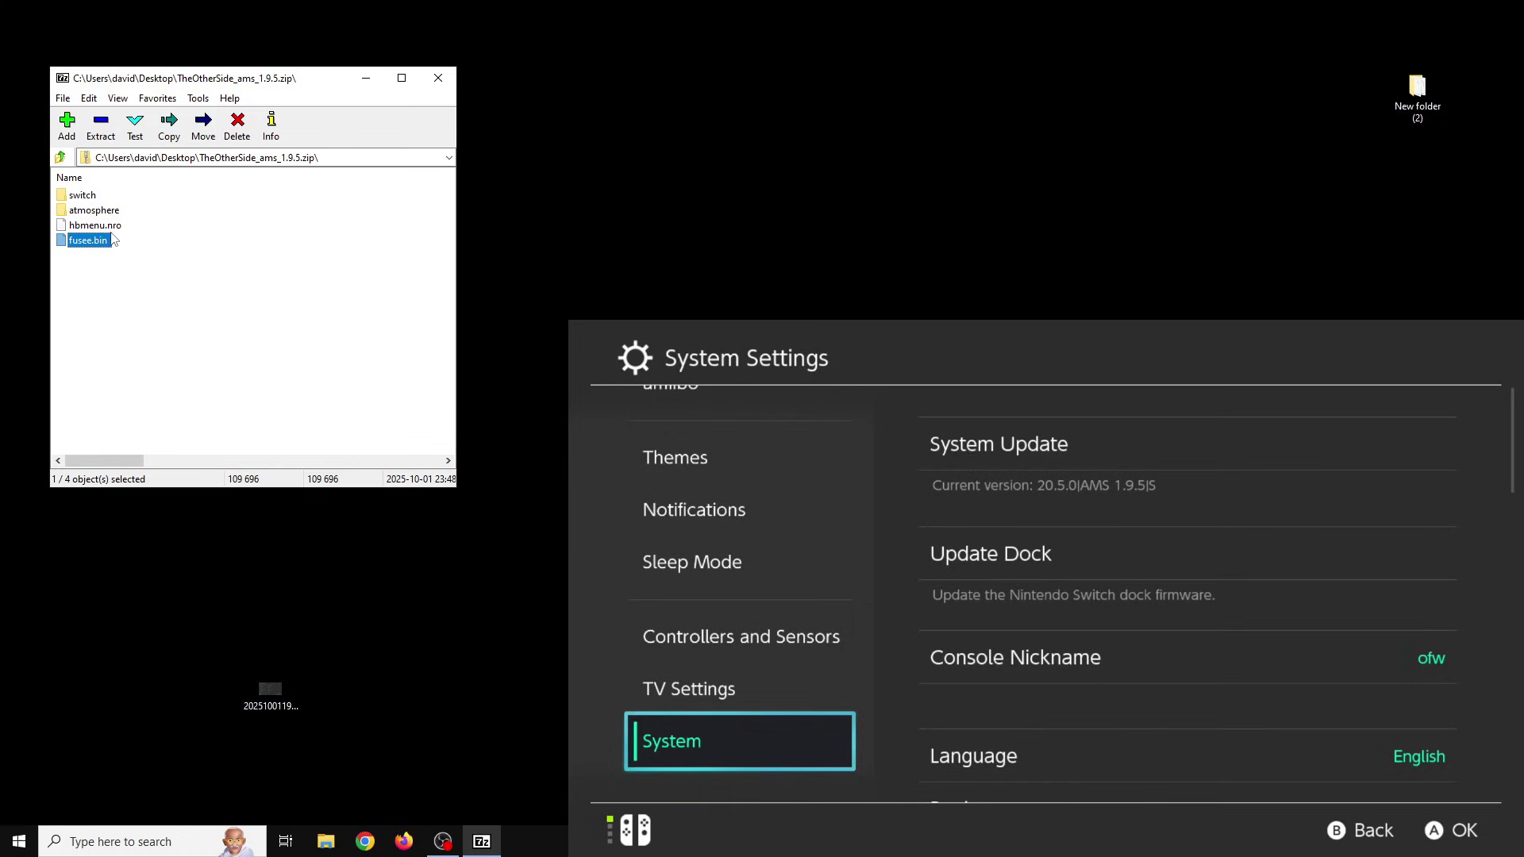
Enter the archive's switch folder and inspect Quick-Reboot.nro and reboot_to_payload.nro details
double_click(87, 196)
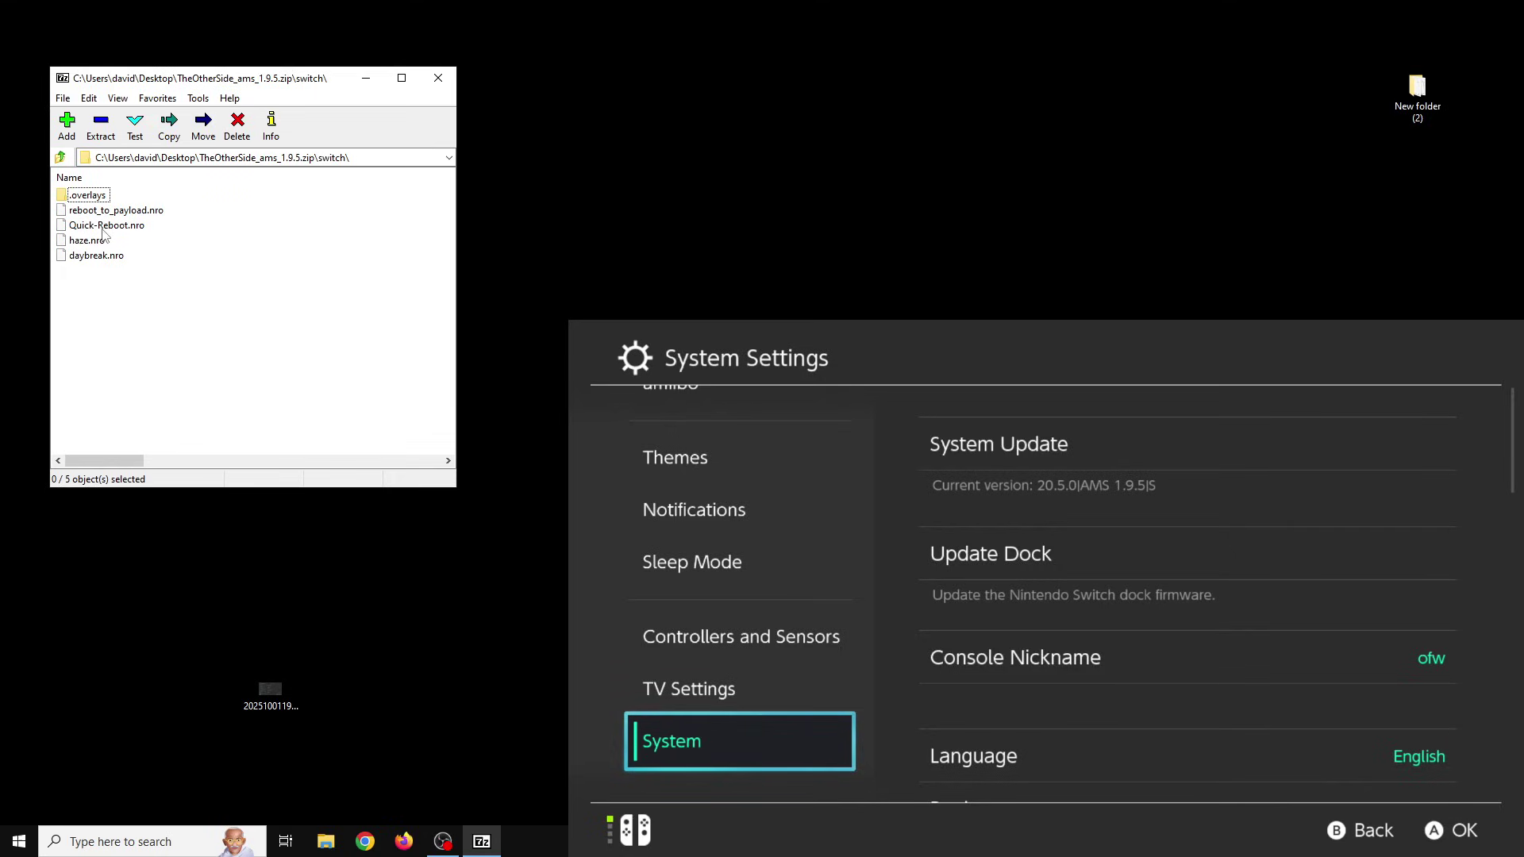
left_click(104, 229)
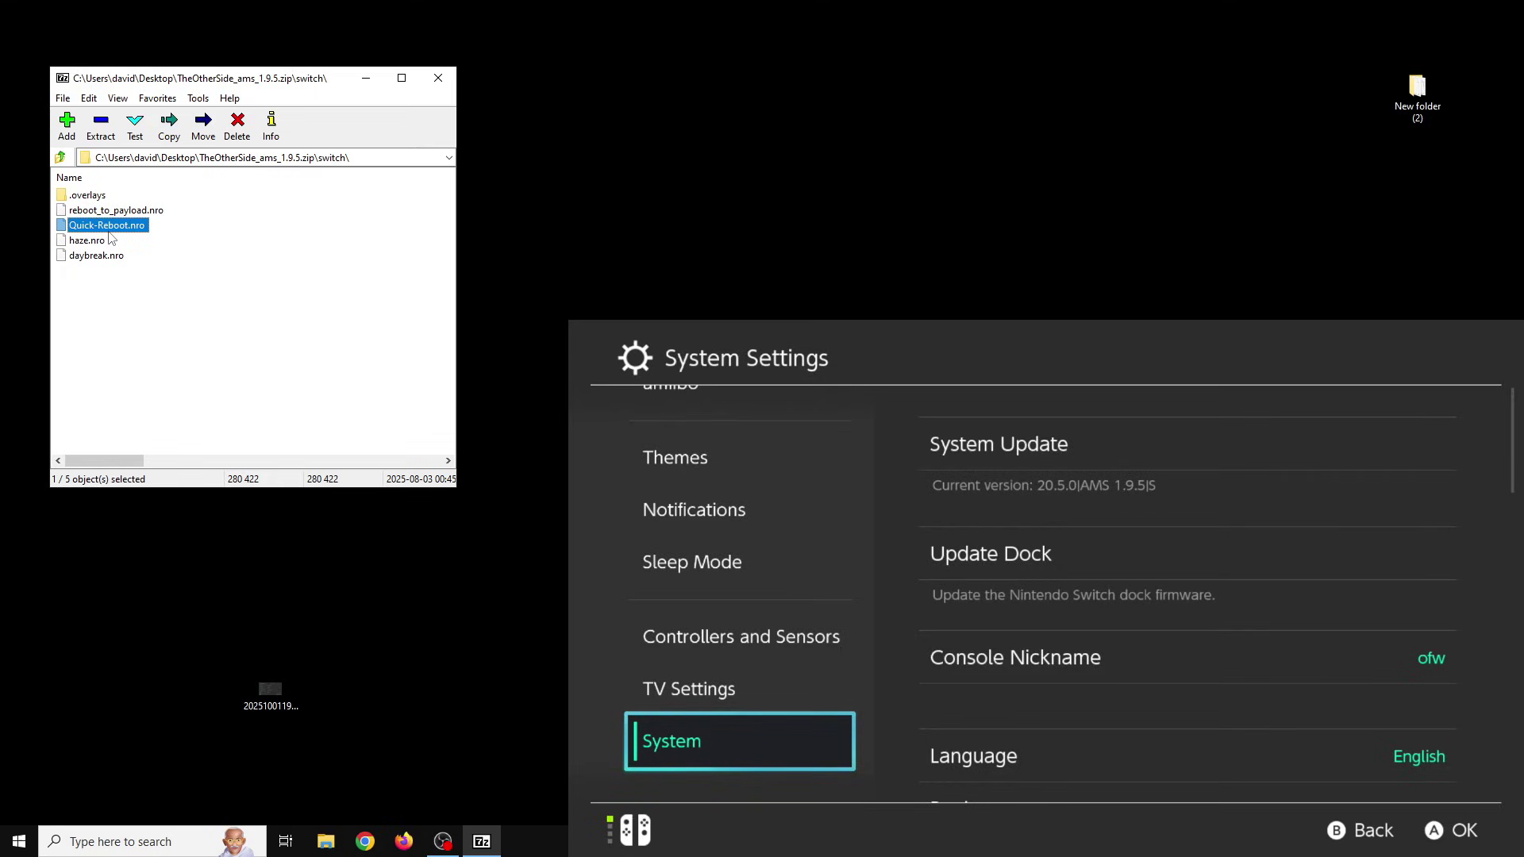
left_click(105, 212)
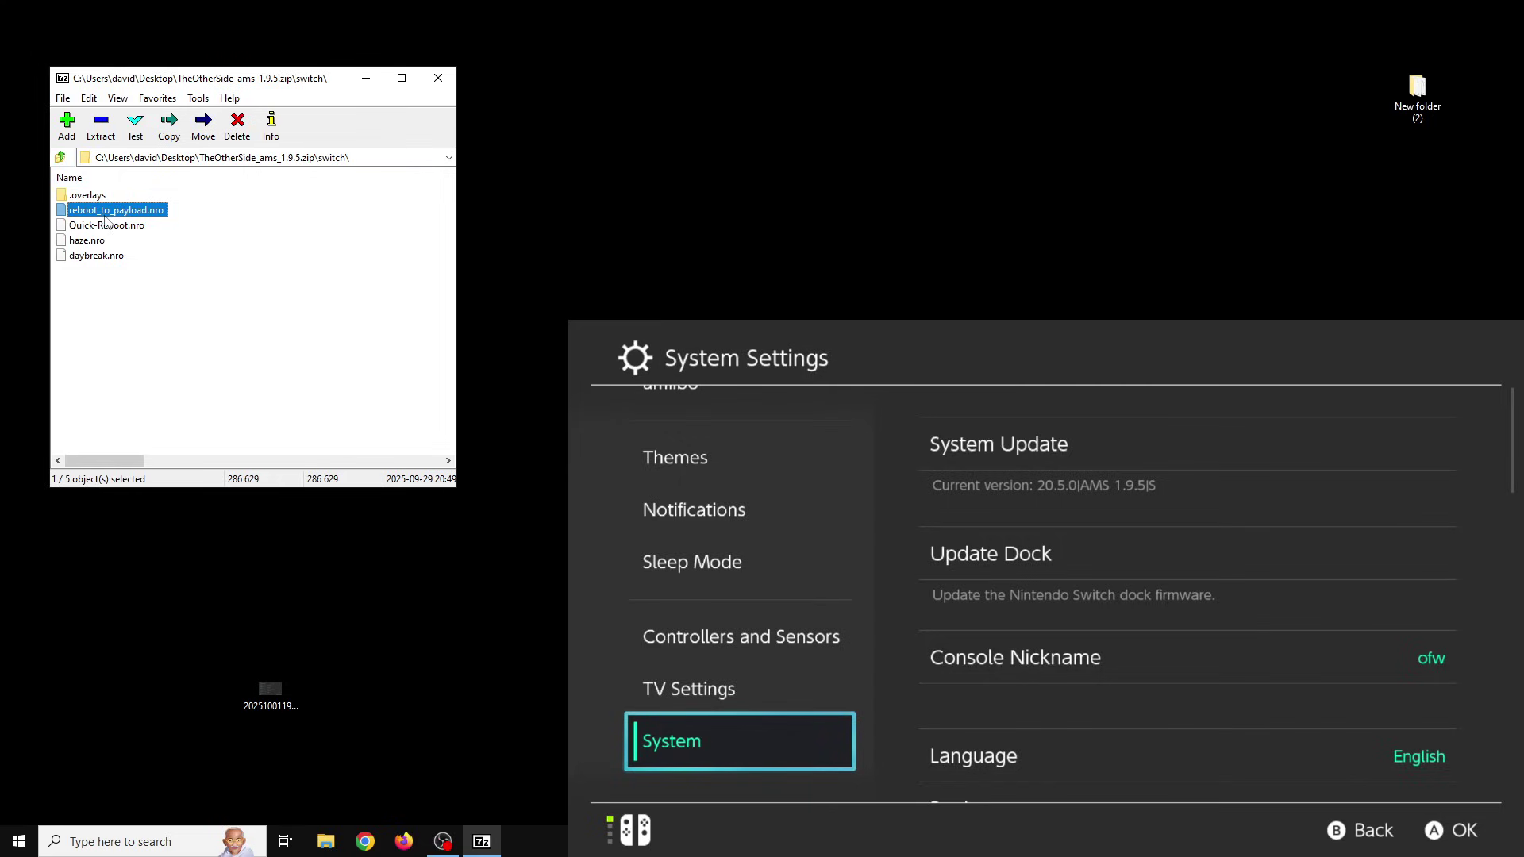
left_click(96, 228)
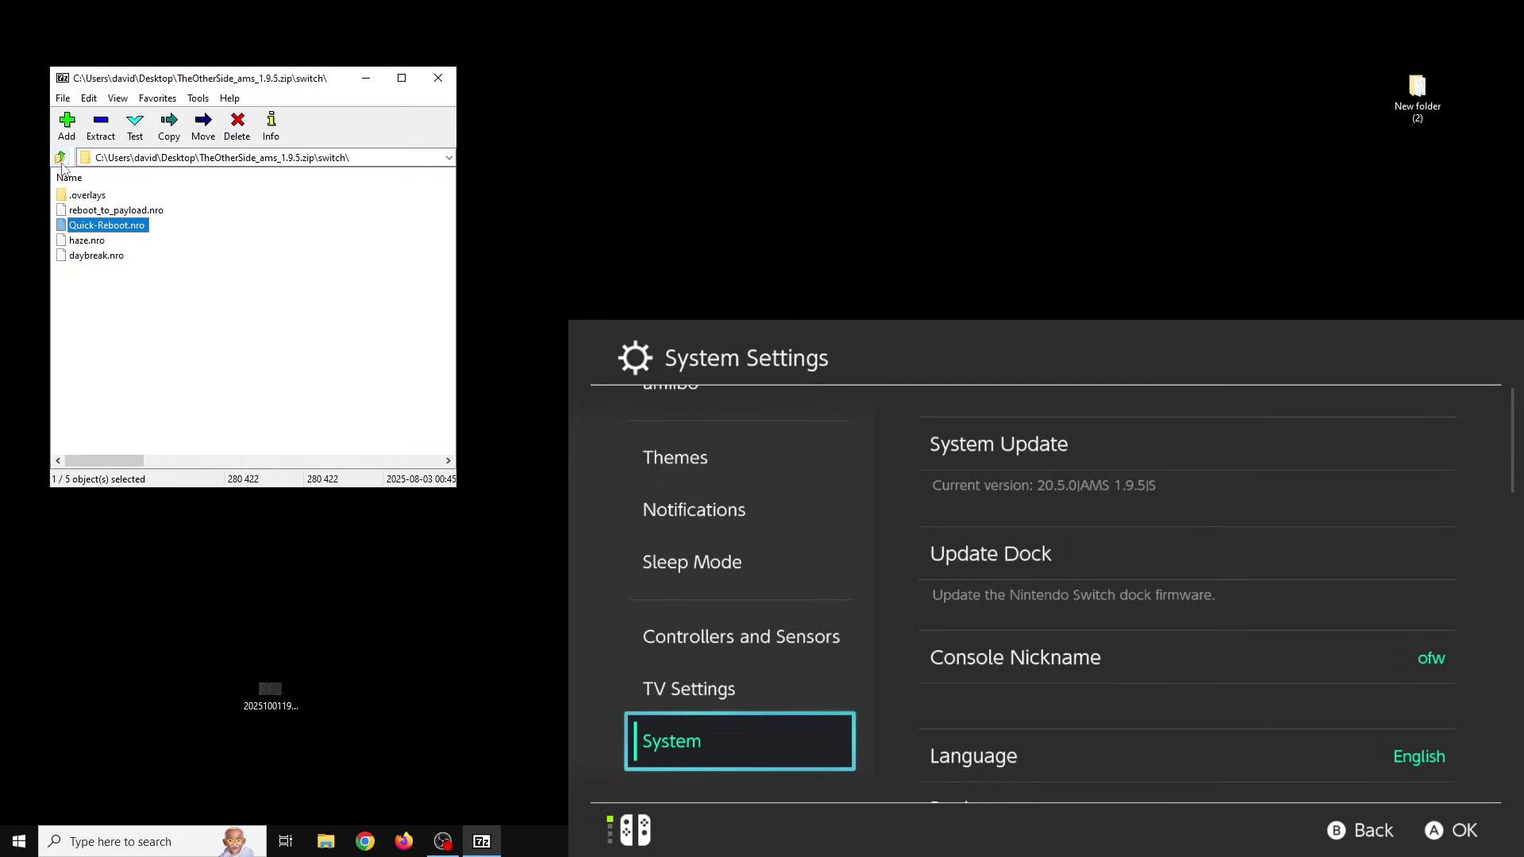
Return the ams archive to its root and open TheOtherSide_hekate_6.3.1.zip in a second 7-Zip window
left_click(60, 157)
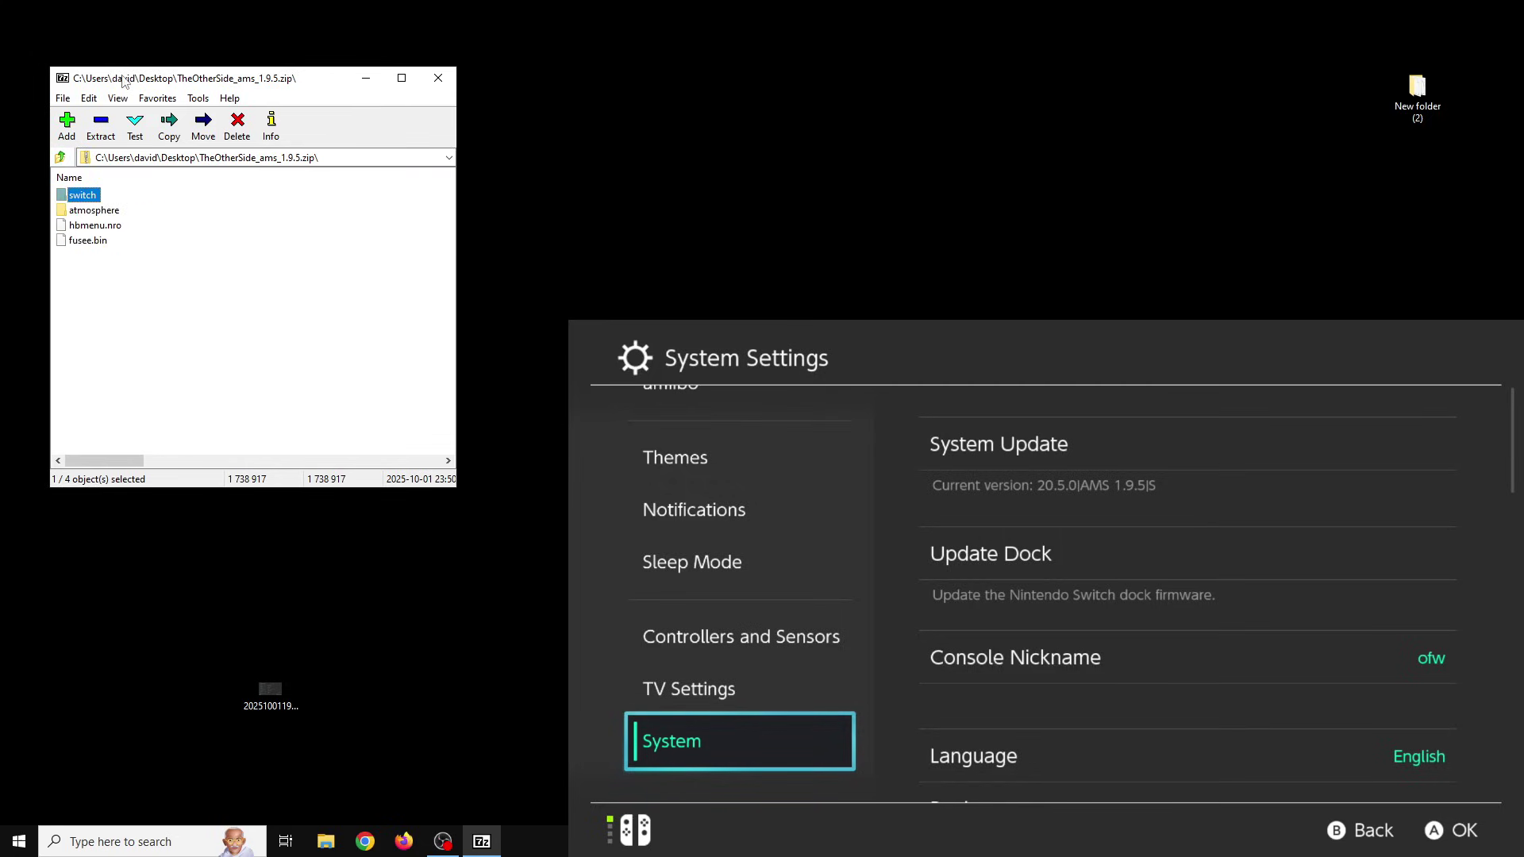
left_click_drag(157, 86, 387, 92)
right_click(200, 356)
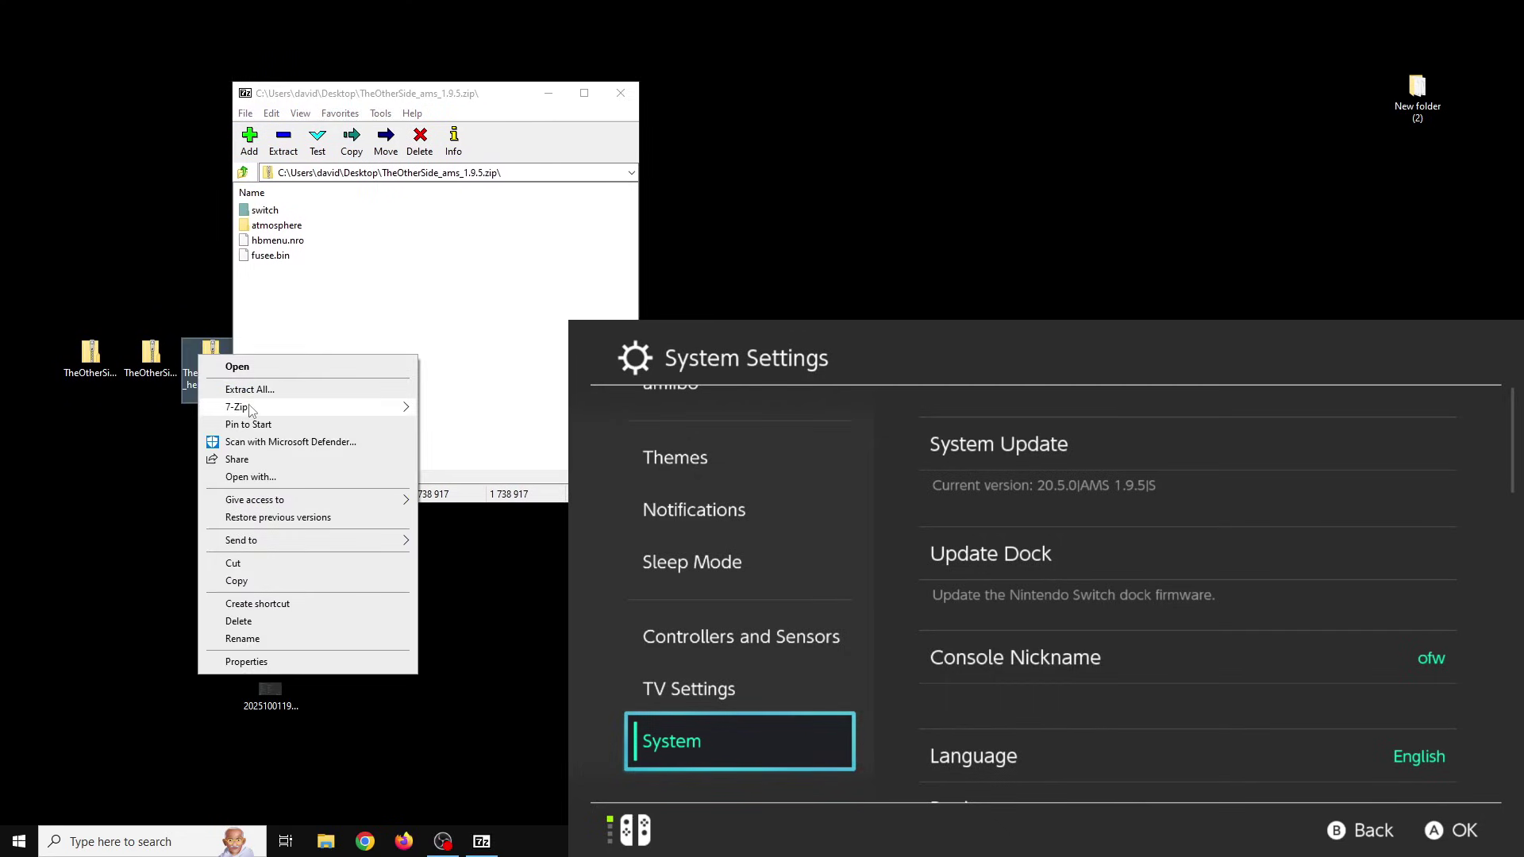
mouse_move(250, 409)
left_click(448, 408)
left_click(83, 184)
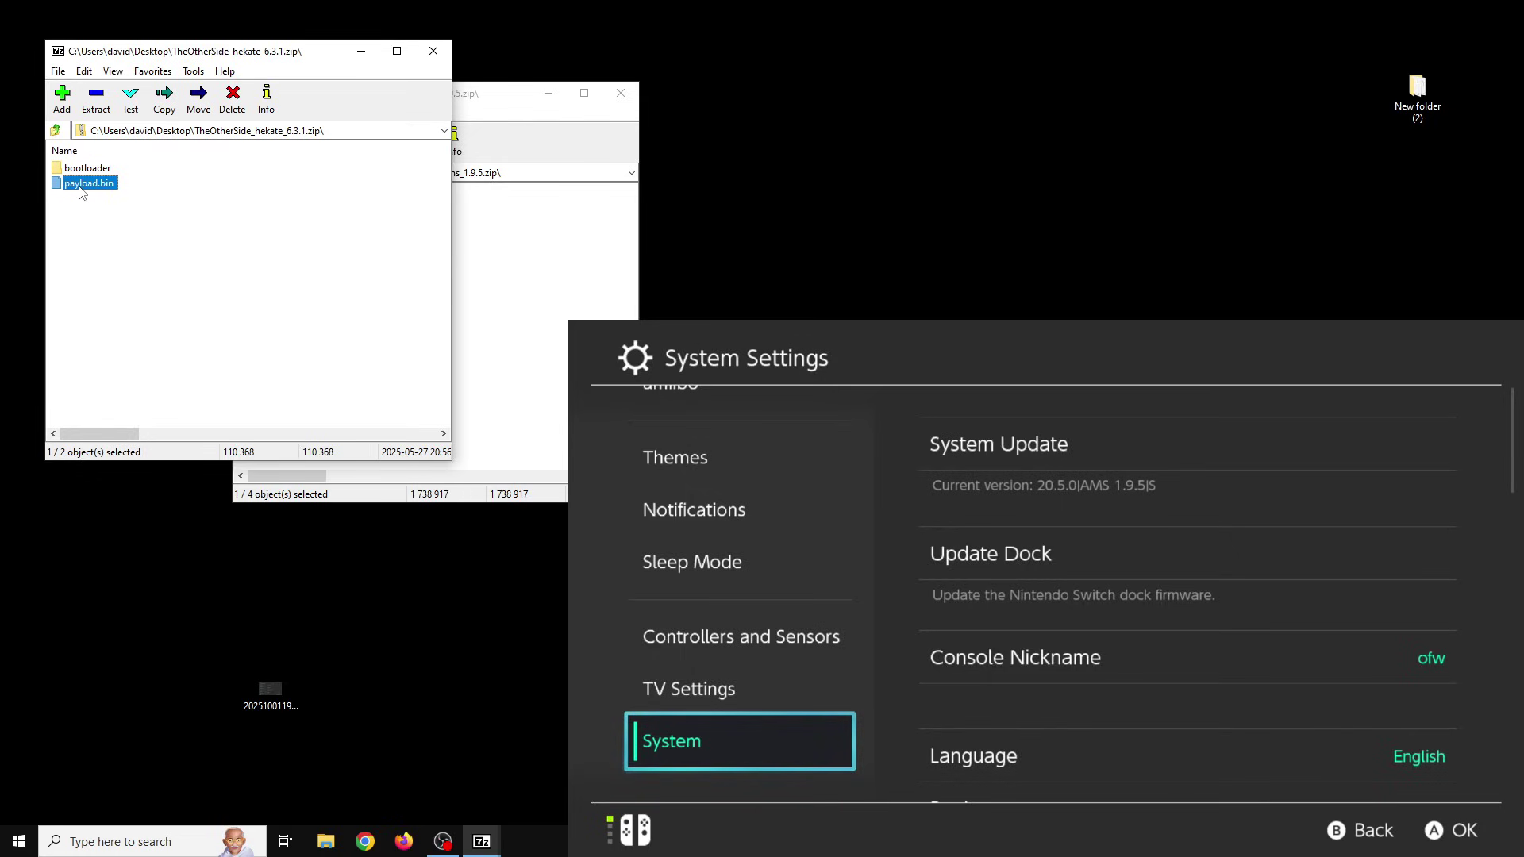
Place the hekate window below and open the ams atmosphere folder, checking reboot_payload.bin's 110 368 bytes
left_click_drag(238, 57, 223, 76)
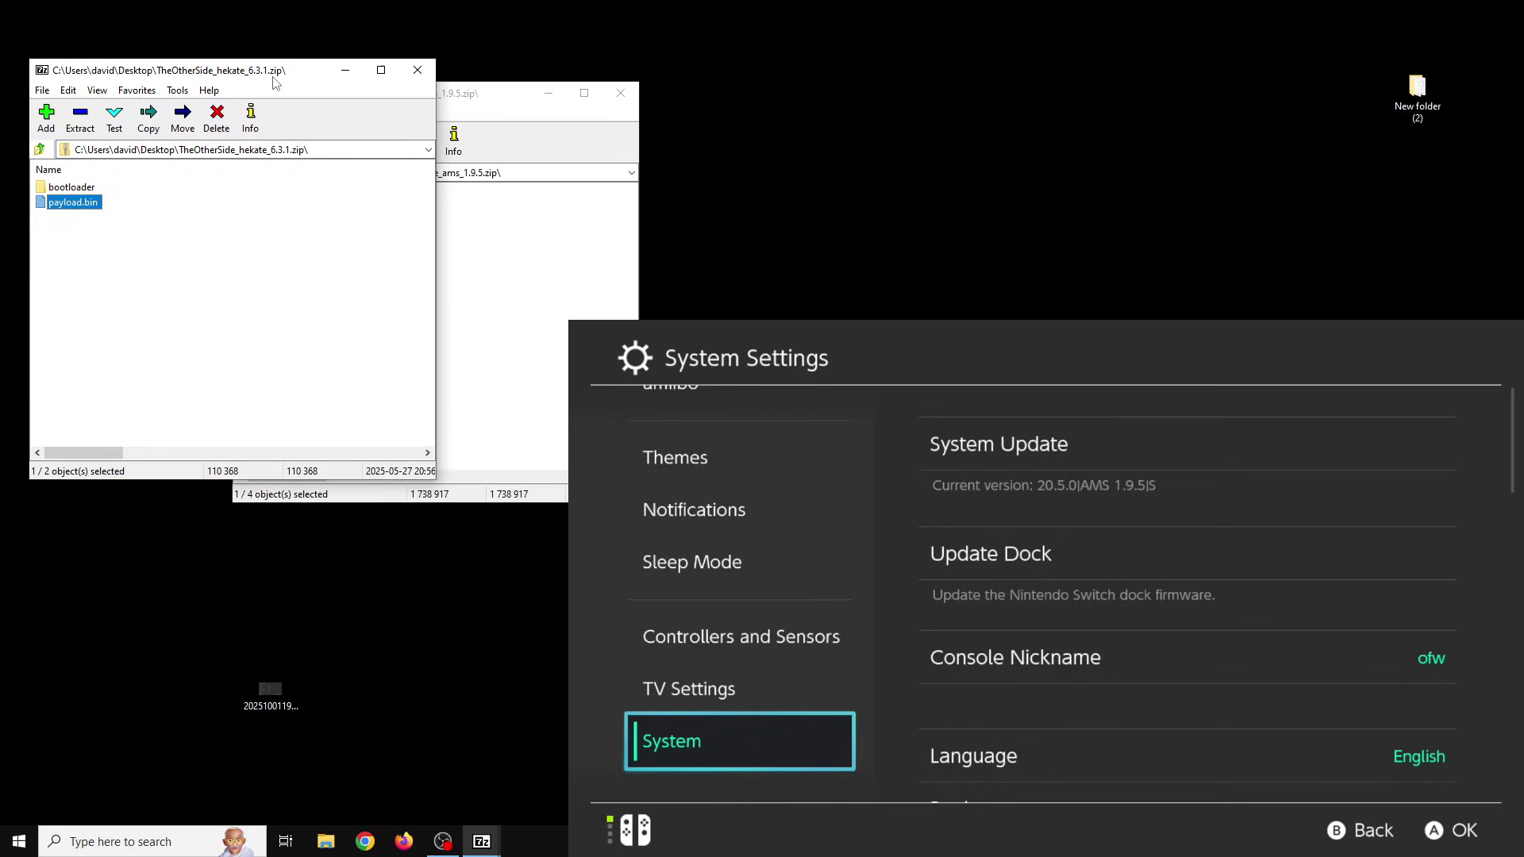
left_click_drag(272, 76, 317, 311)
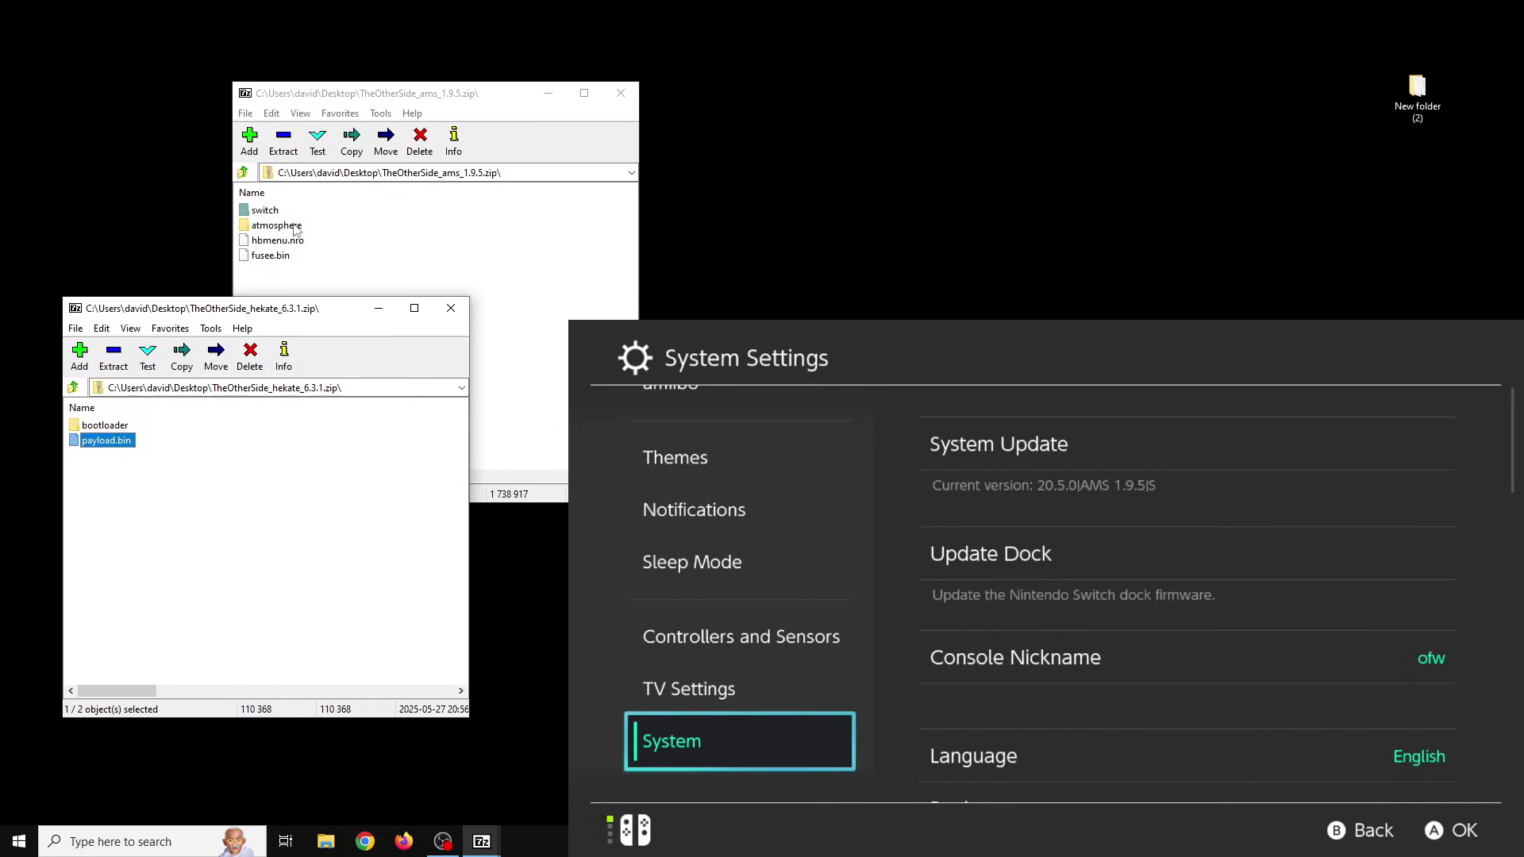
double_click(278, 226)
left_click(290, 348)
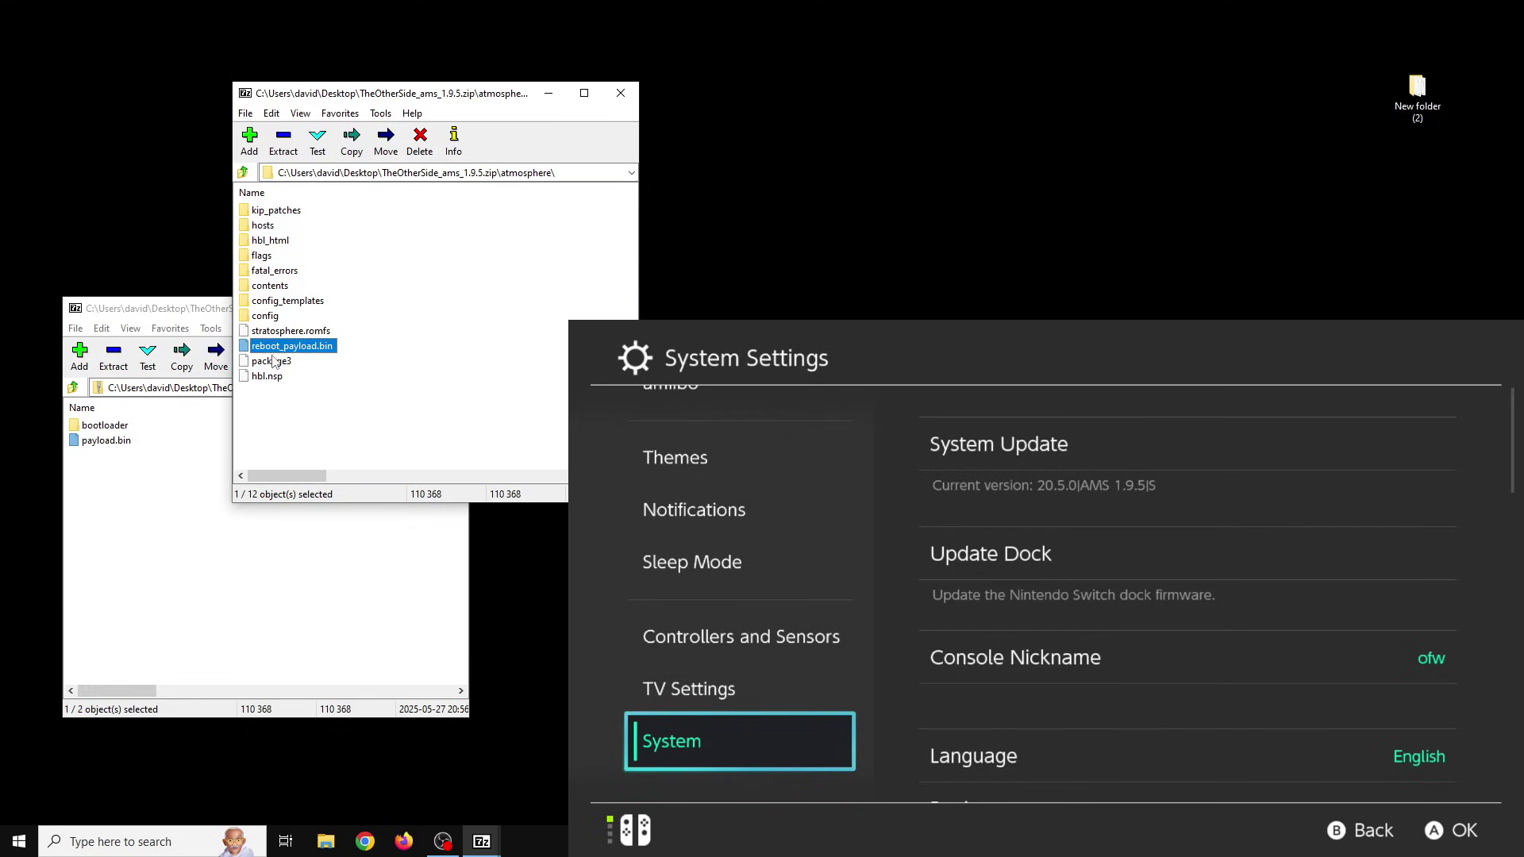
Take the ams window back to its root and bring the hekate archive, with payload.bin, forward
left_click(243, 173)
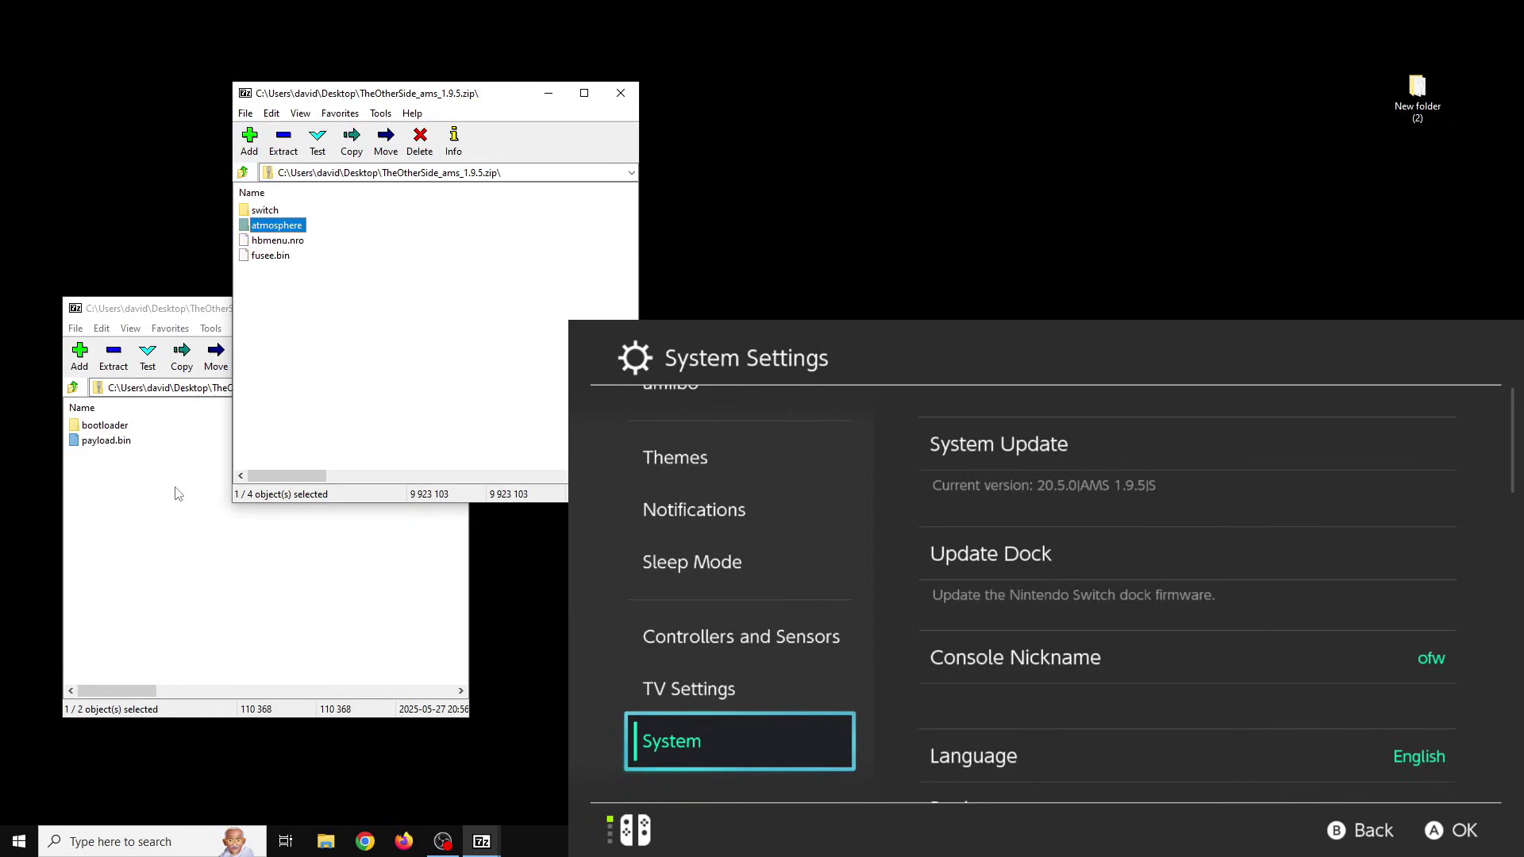
left_click(199, 308)
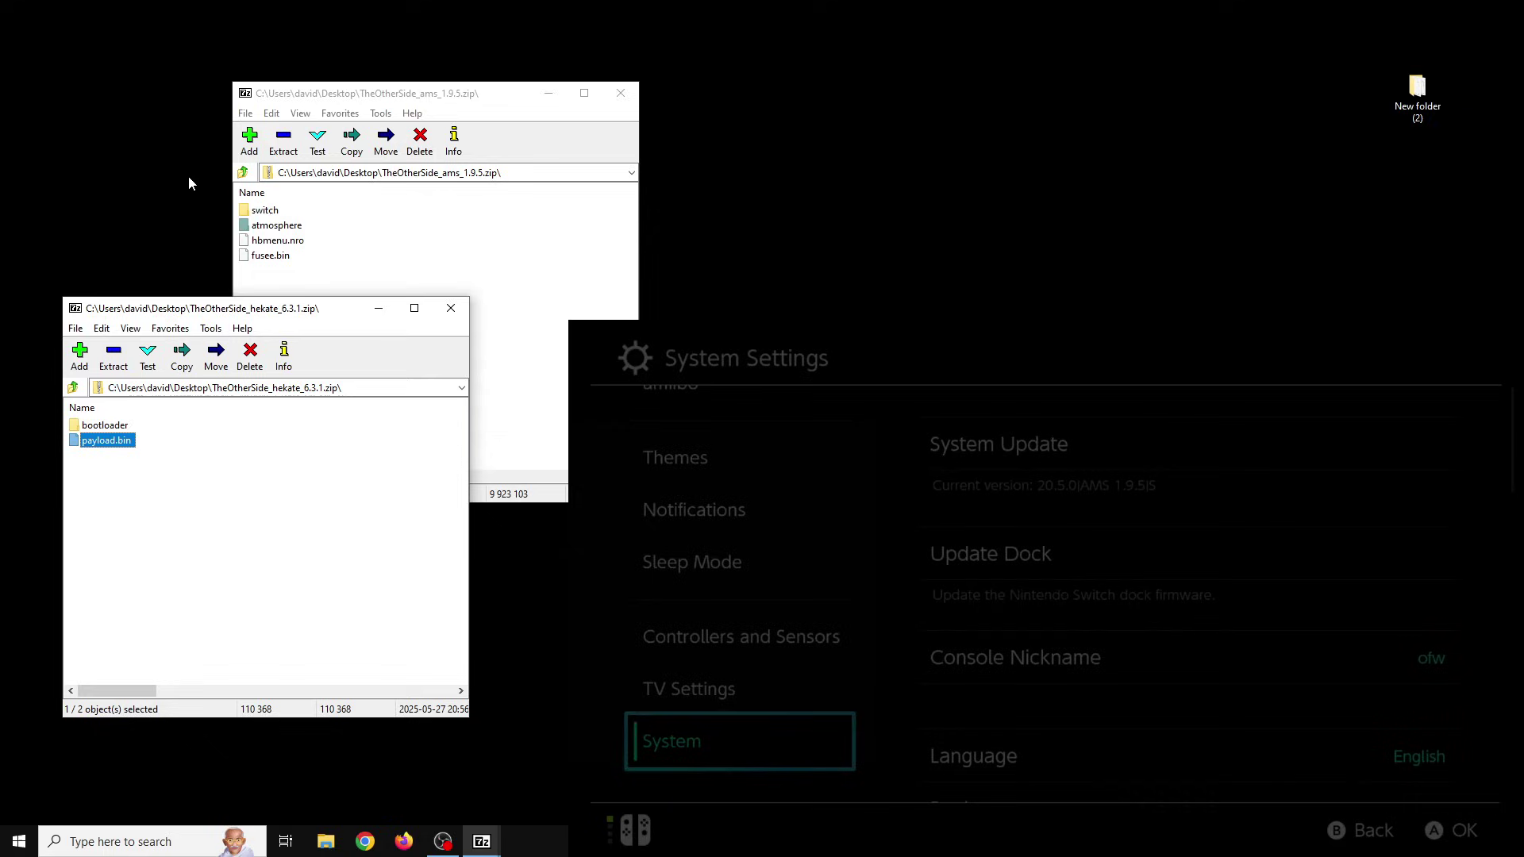
Close both 7-Zip windows, then reselect the TheOtherSide zip packs on the desktop one by one
left_click(459, 315)
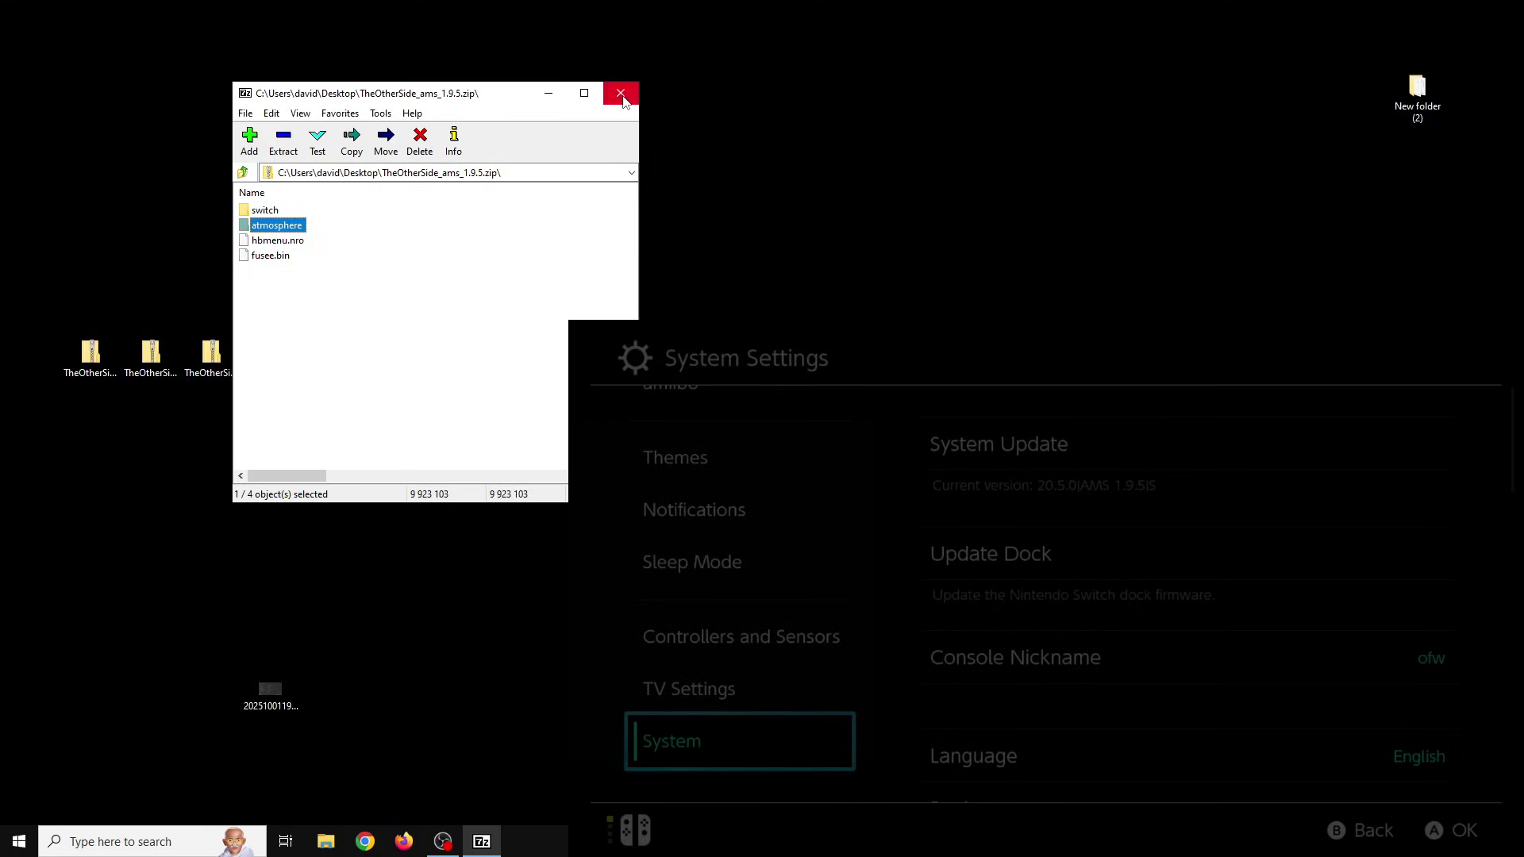
left_click(621, 94)
left_click(94, 362)
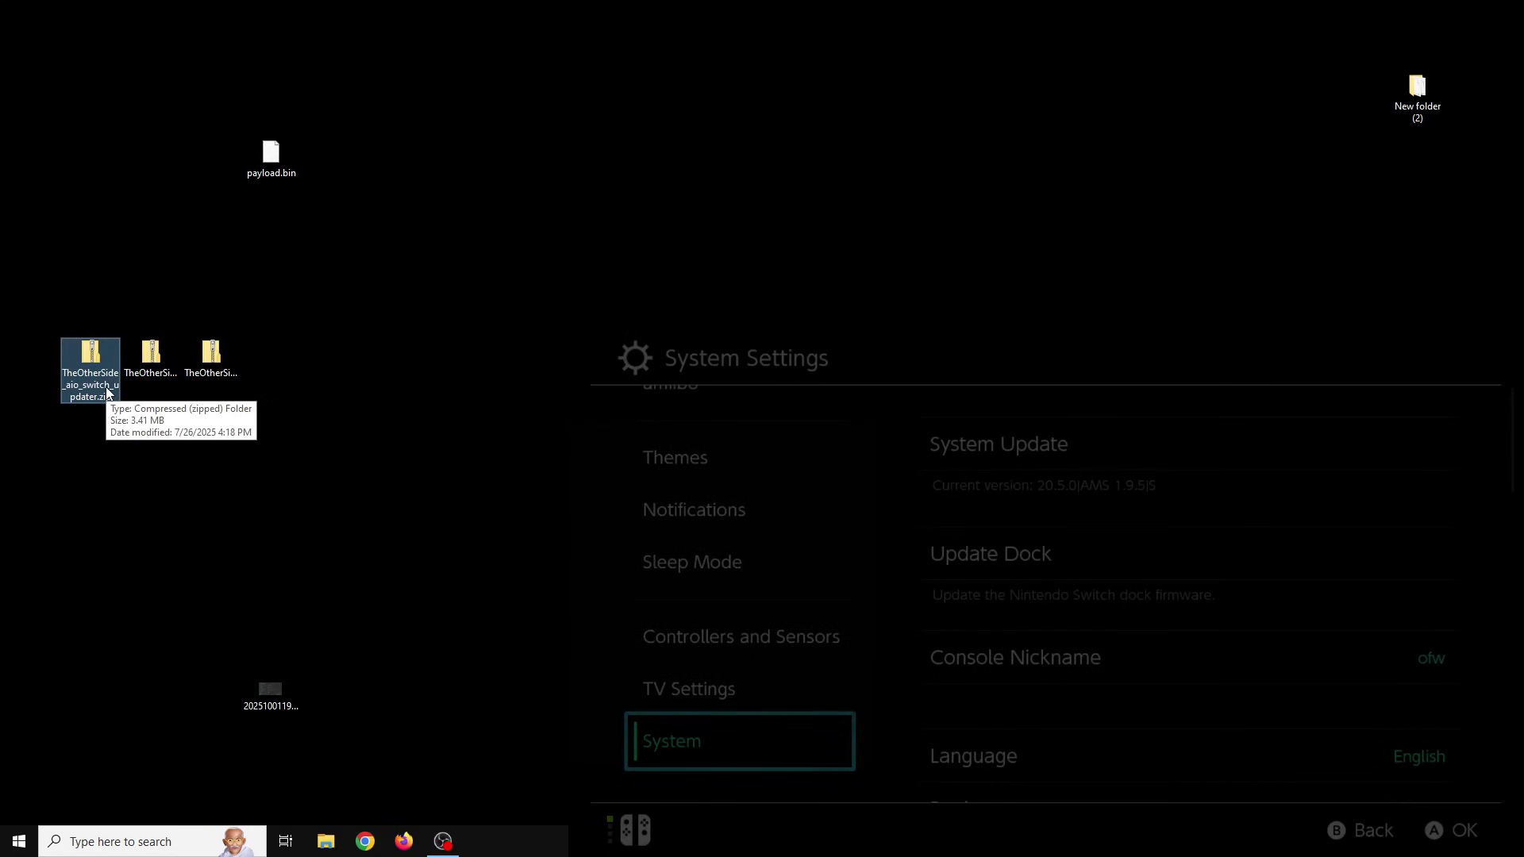
left_click(125, 376, "ctrl")
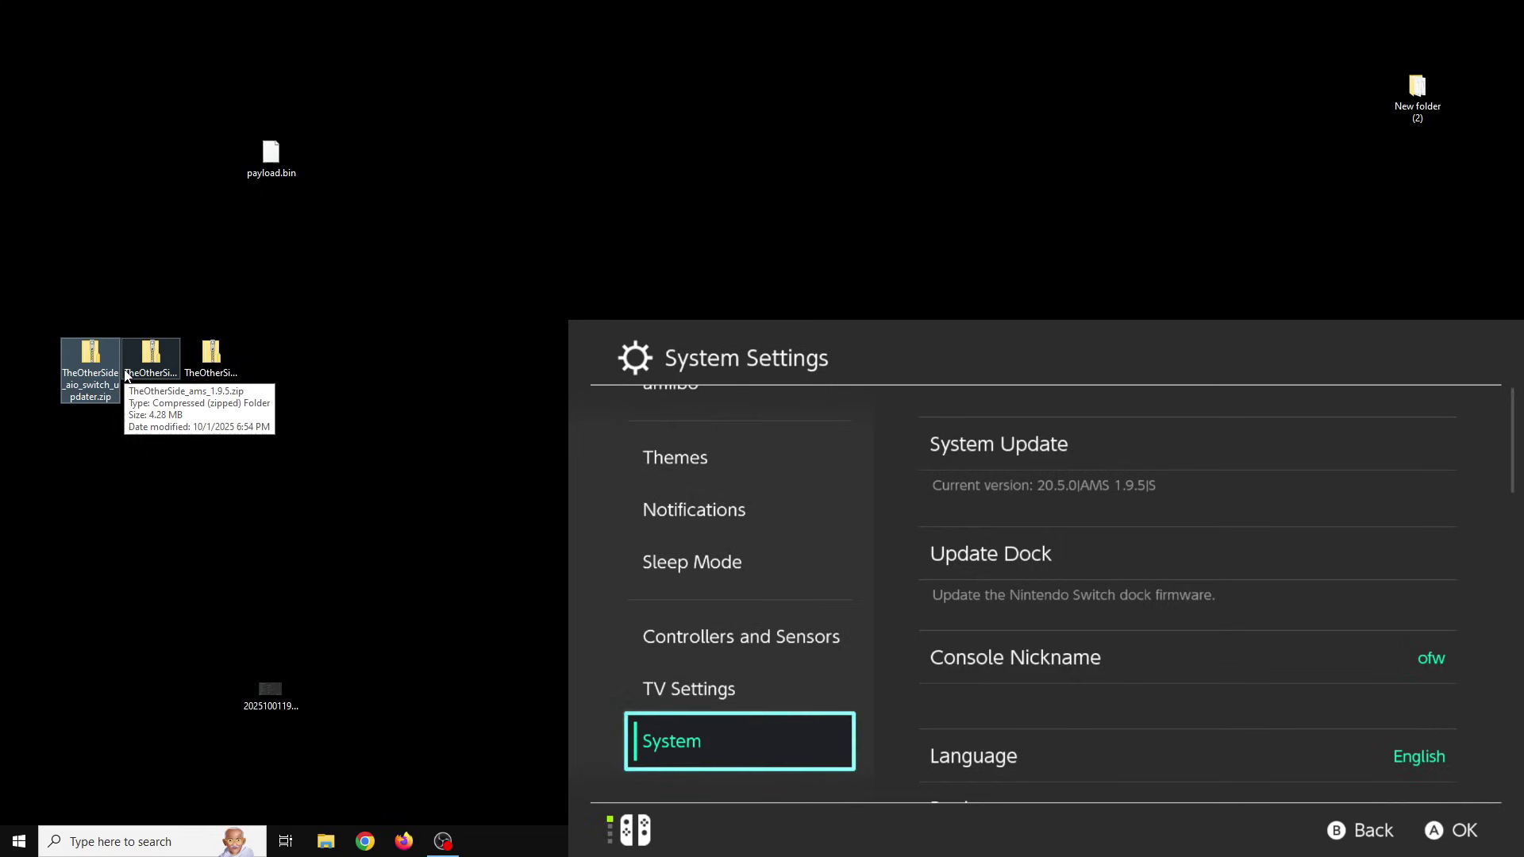
left_click_drag(231, 437, 136, 334)
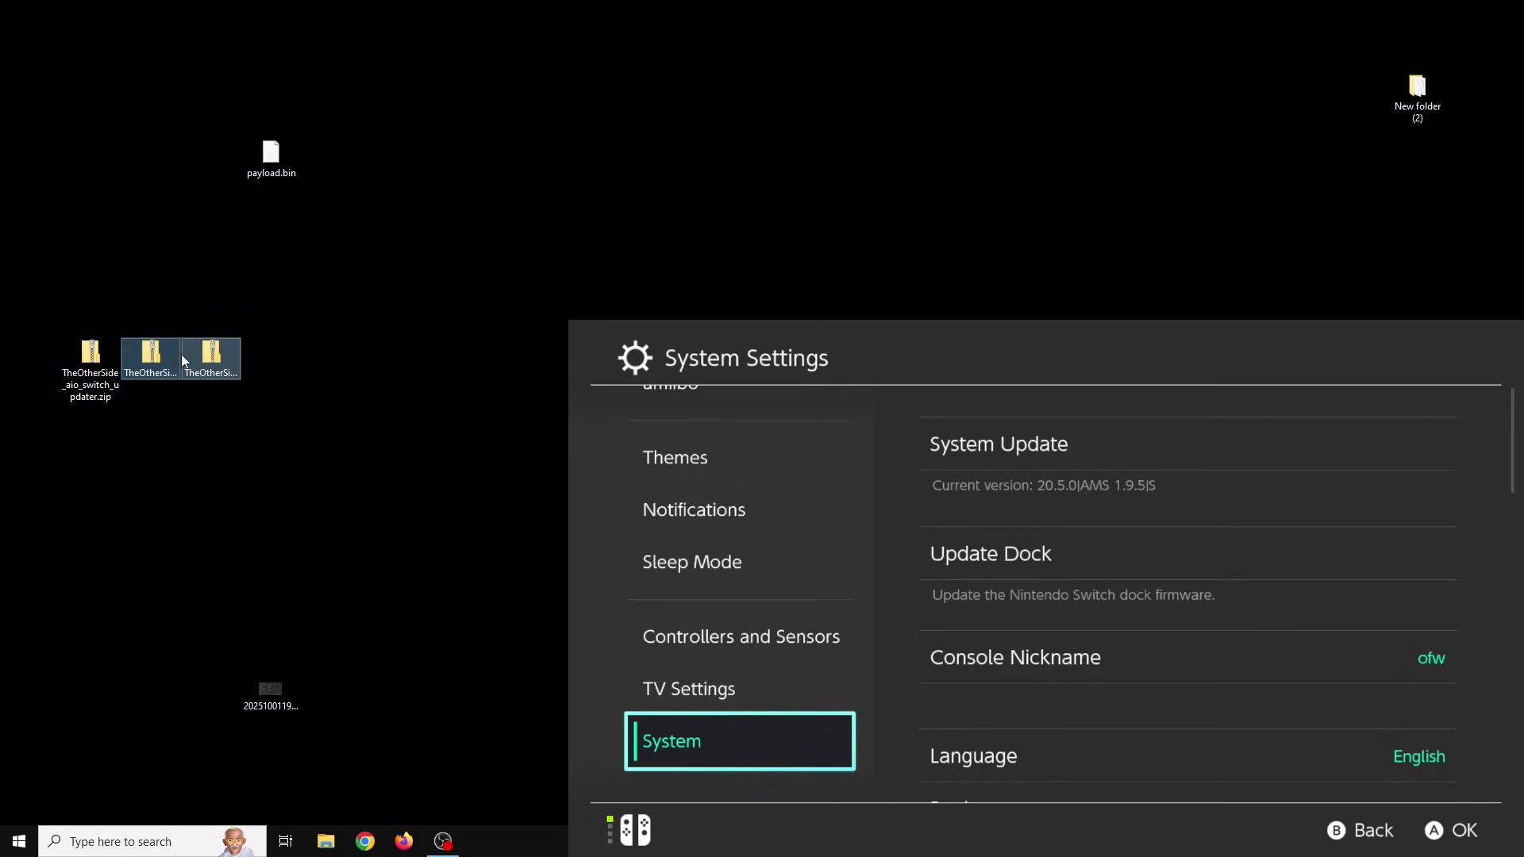
left_click(210, 379)
left_click(173, 369)
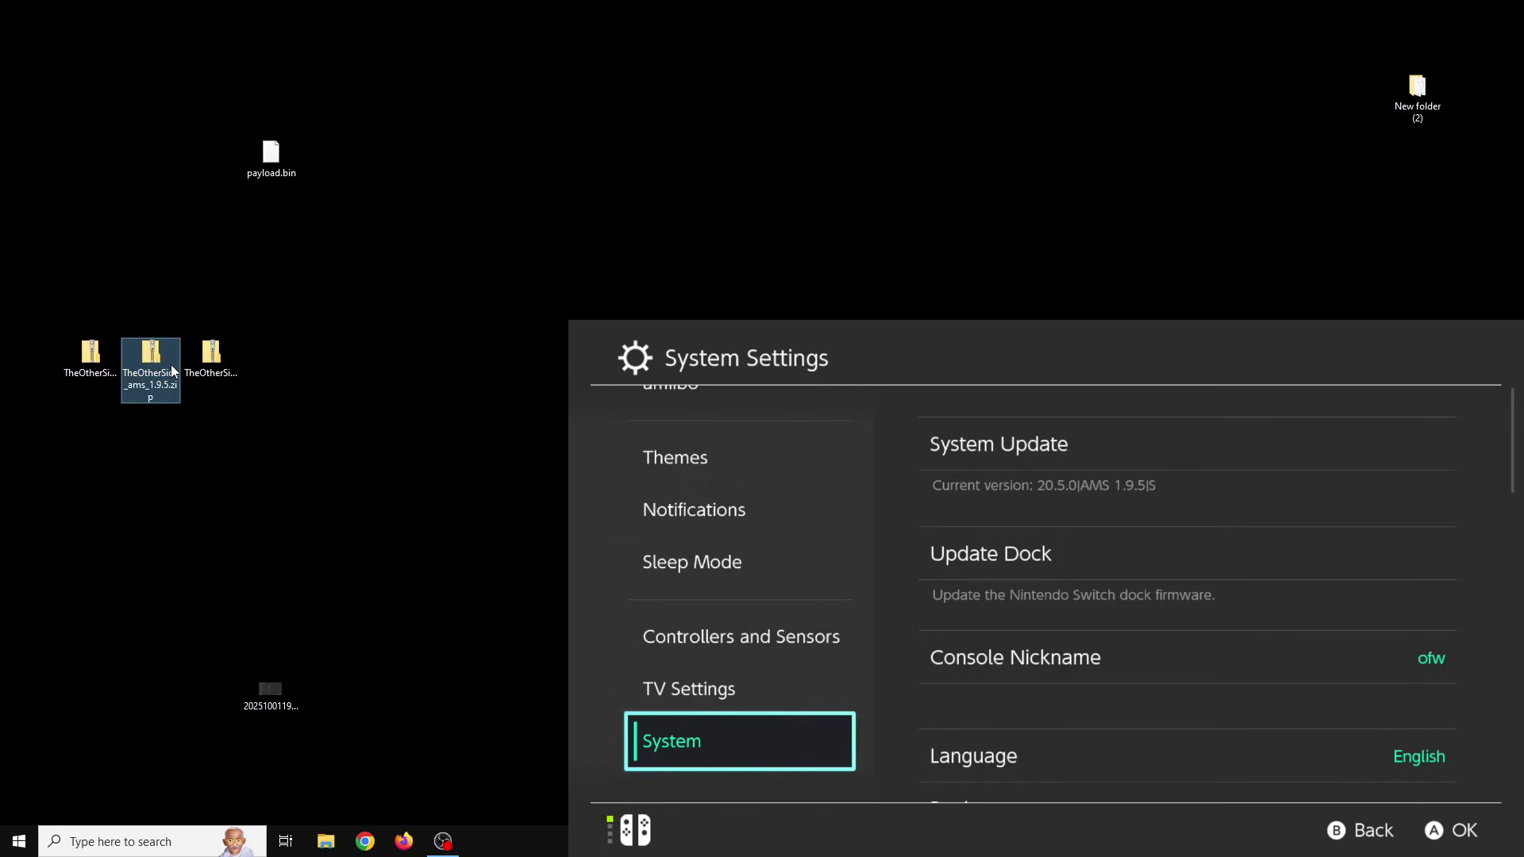
Select the AIO updater zip, then check System Update shows firmware 20.5.0 with AMS 1.9.5
left_click(113, 395)
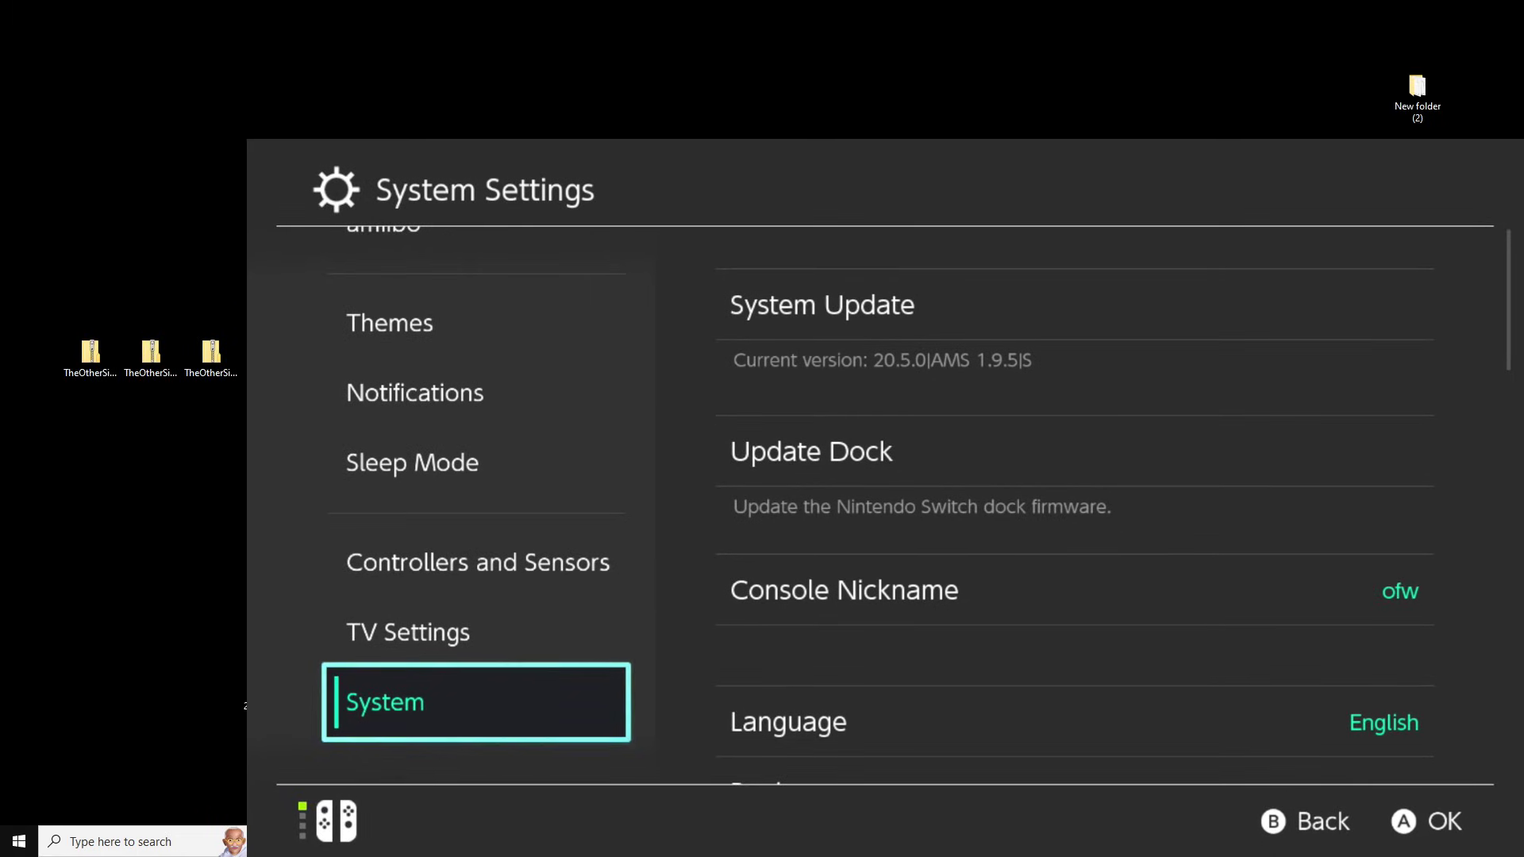
left_click(1074, 304)
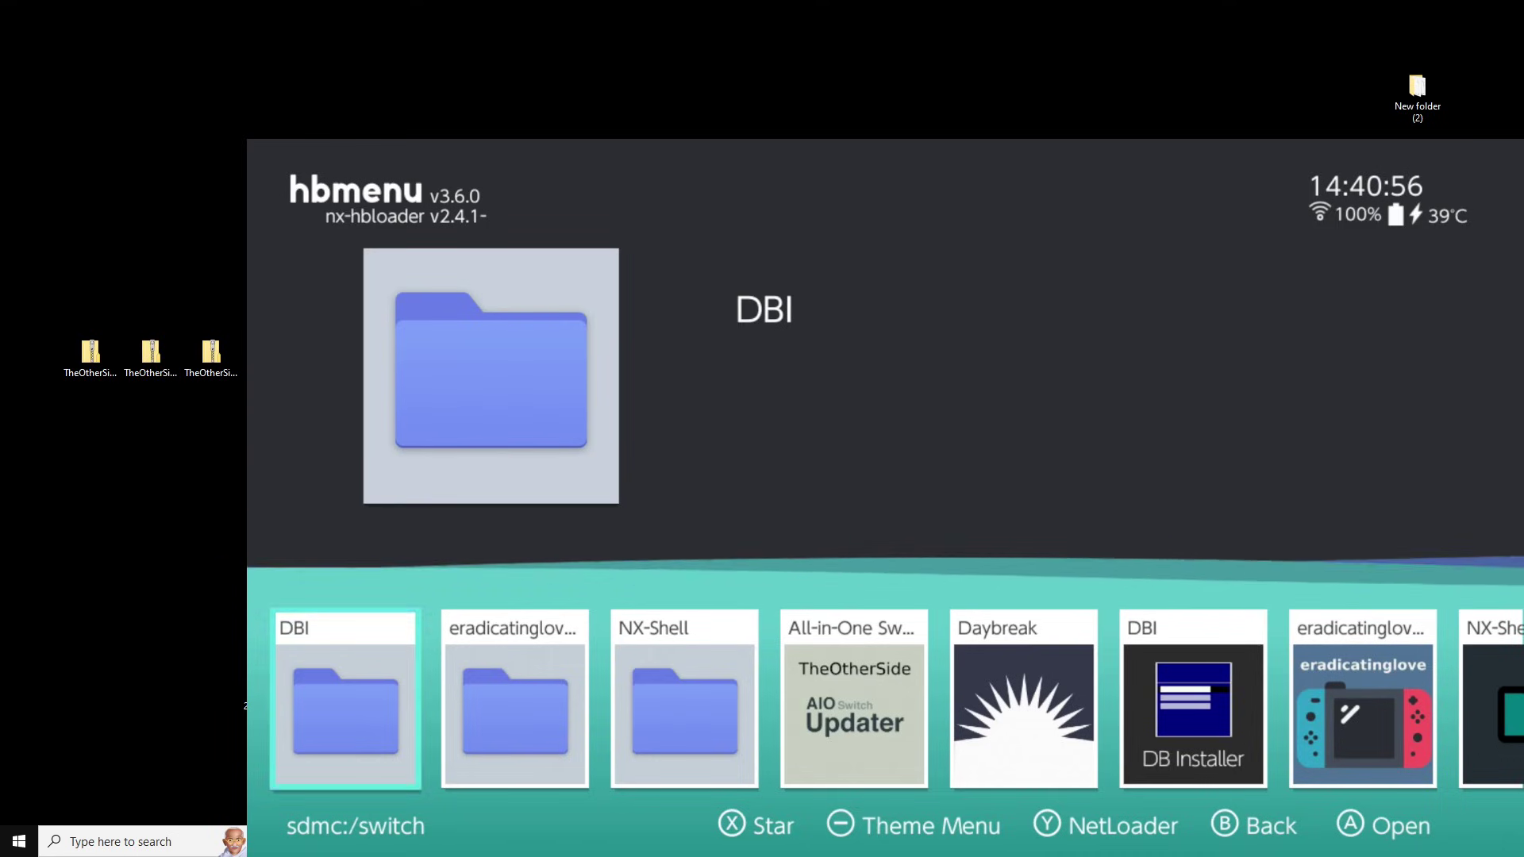
Move between the DBI and next hbmenu entries, then go to the HOME menu
key("Right")
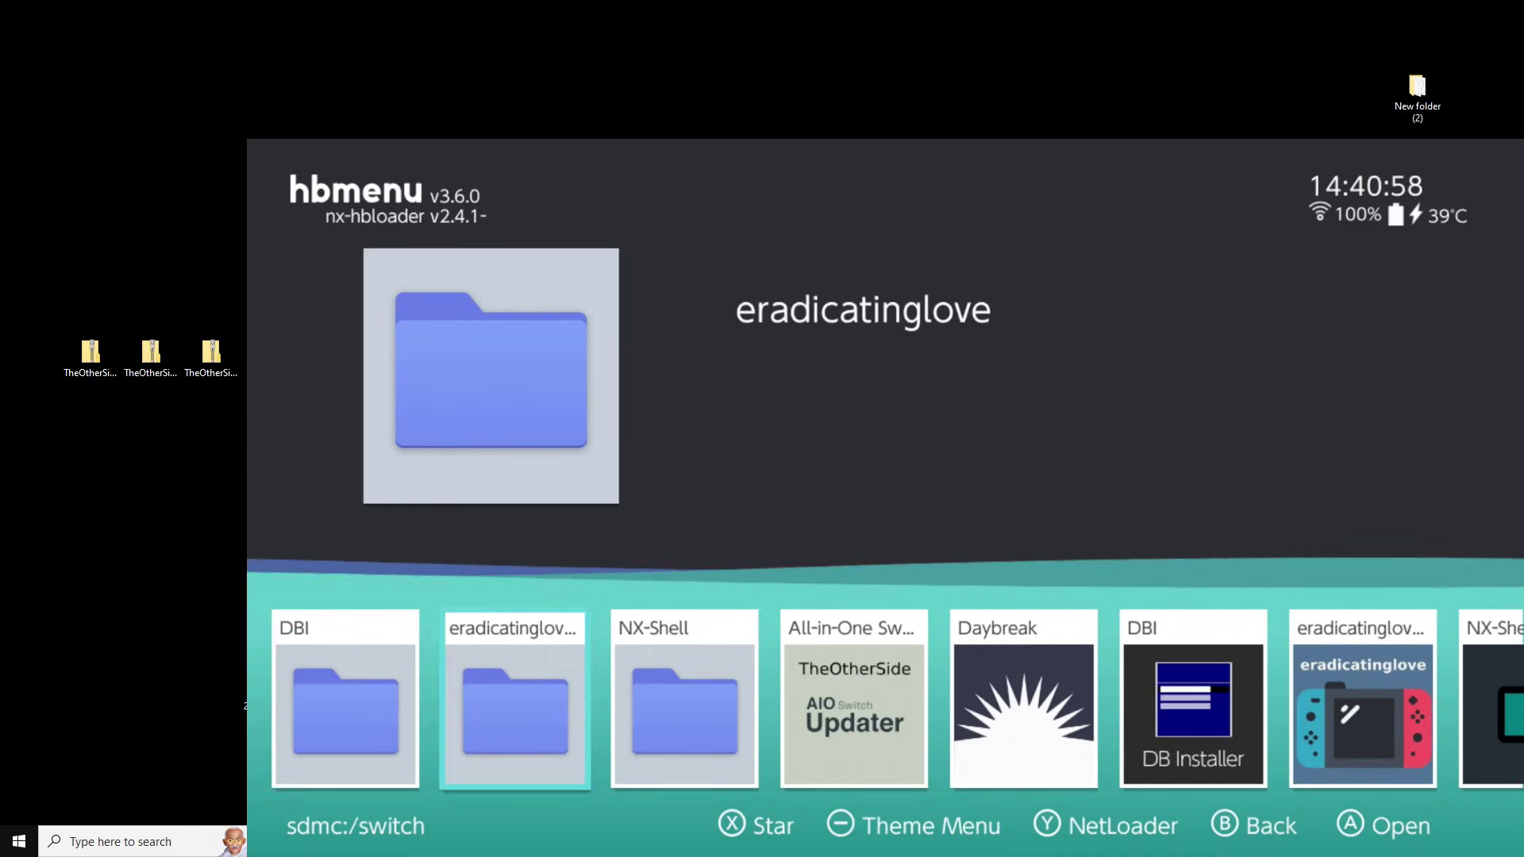
key("Left")
key("Home")
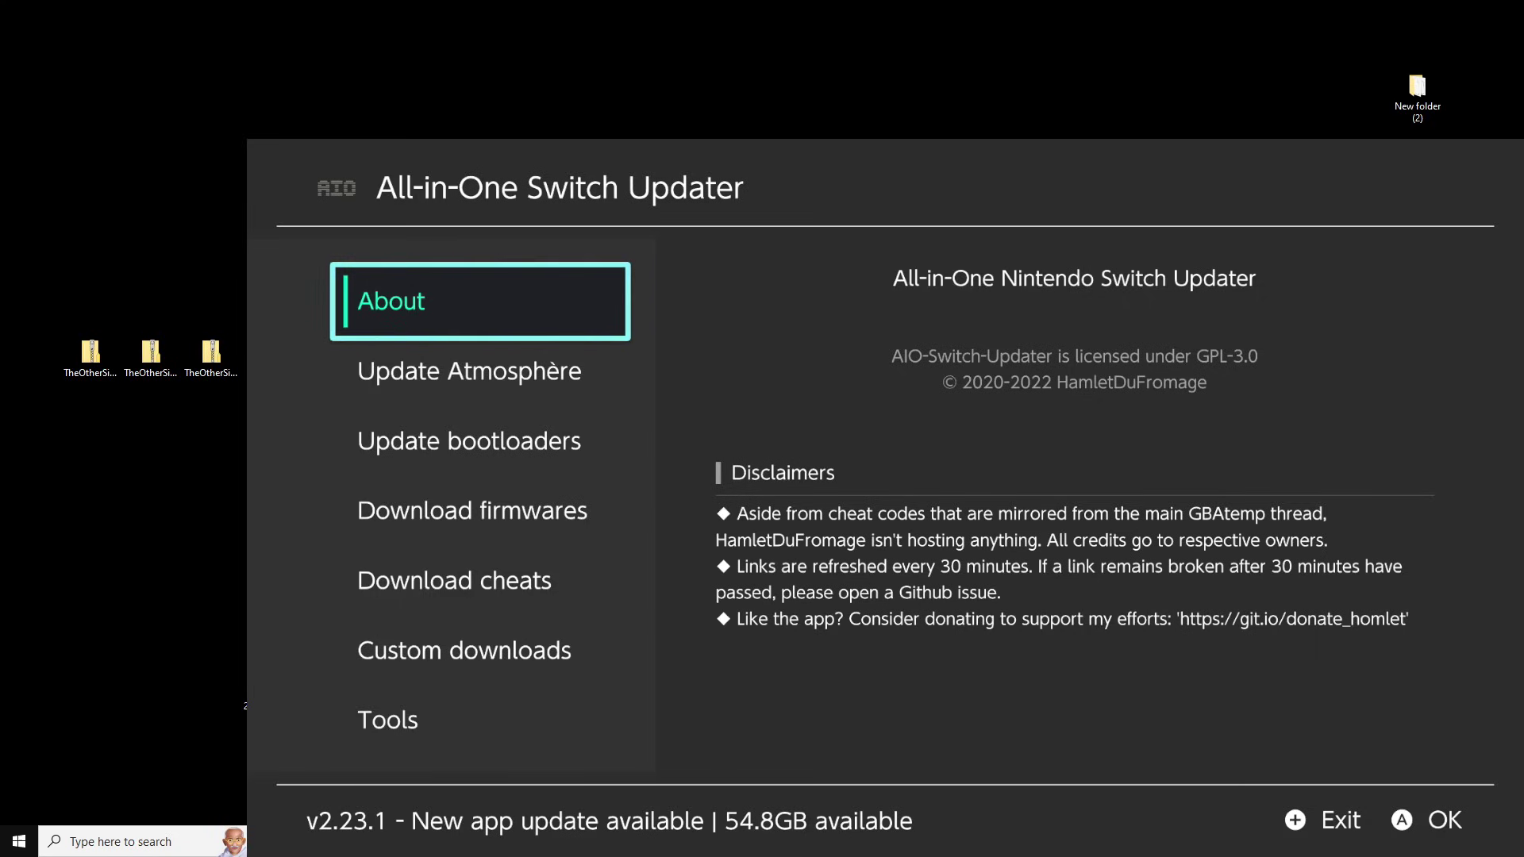
Show the Update Atmosphère options and focus the TheOtherSide_AMS_1.9.5.zip pack
left_click(480, 371)
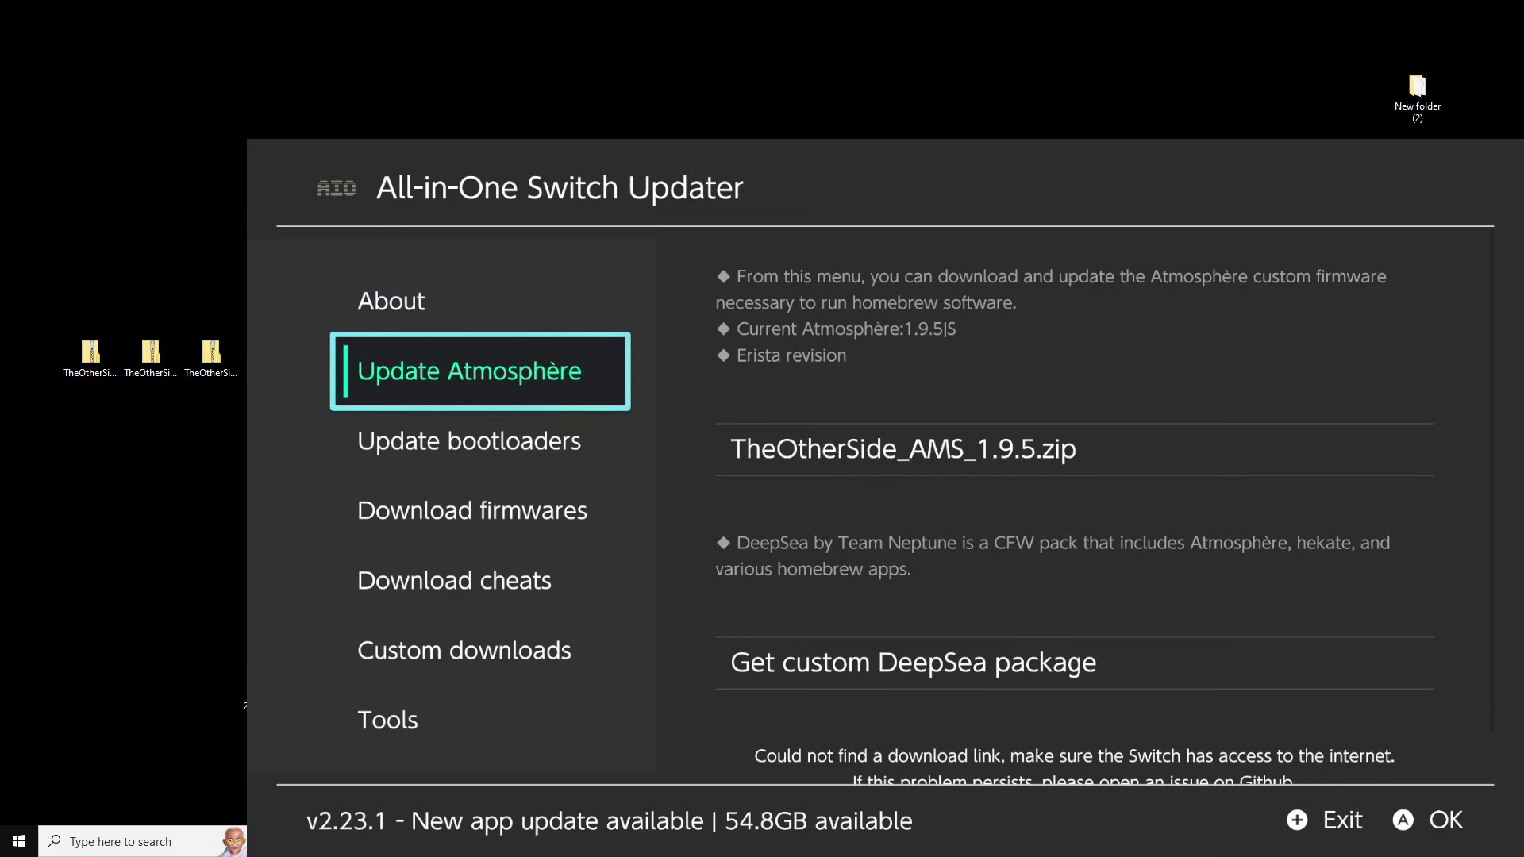
left_click(1074, 449)
left_click(469, 371)
left_click(1075, 448)
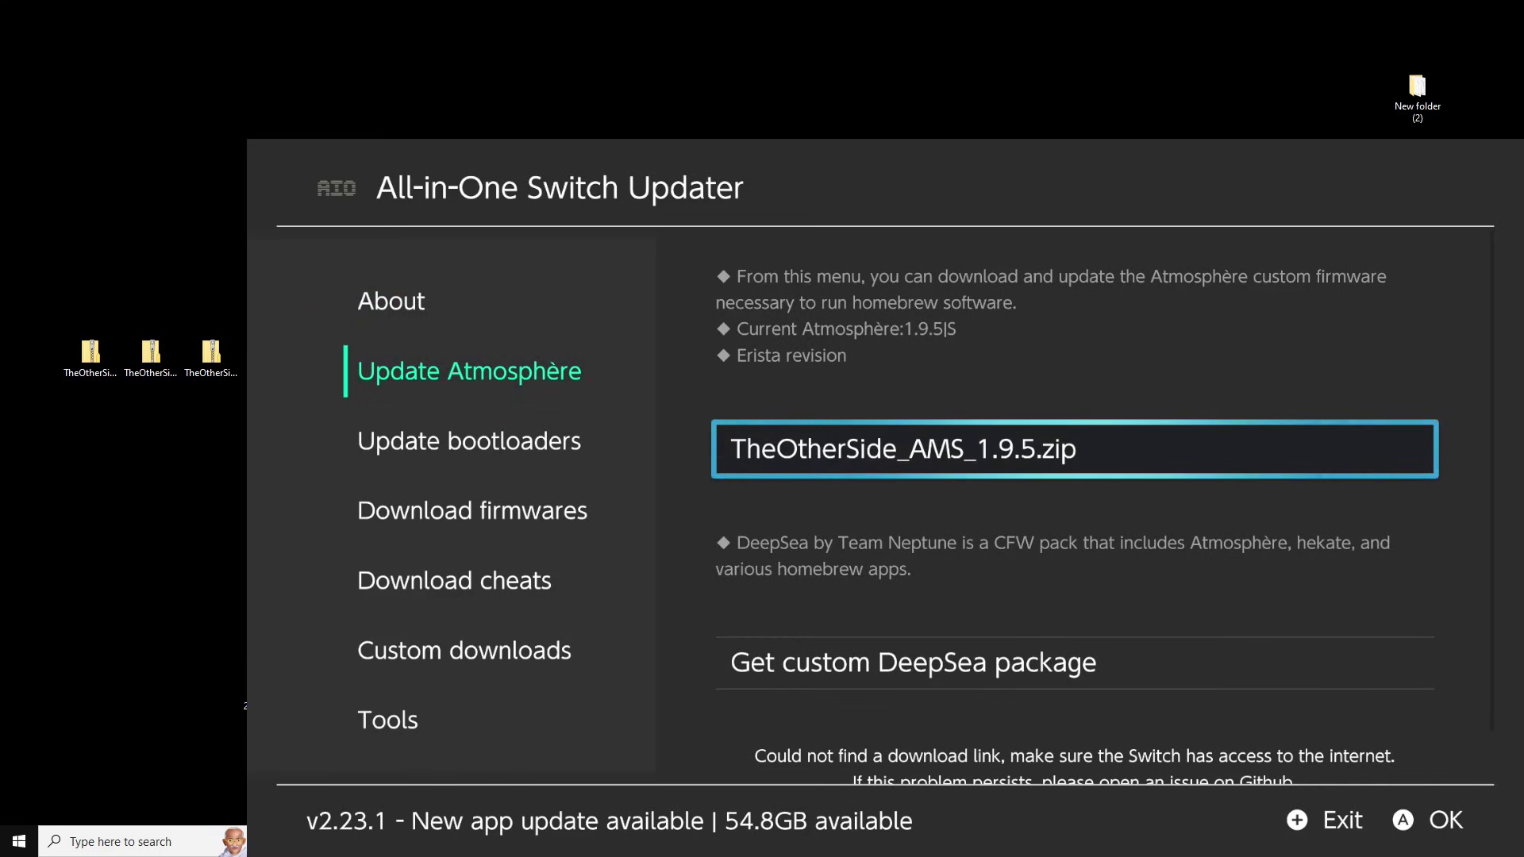
left_click(469, 371)
left_click(1075, 449)
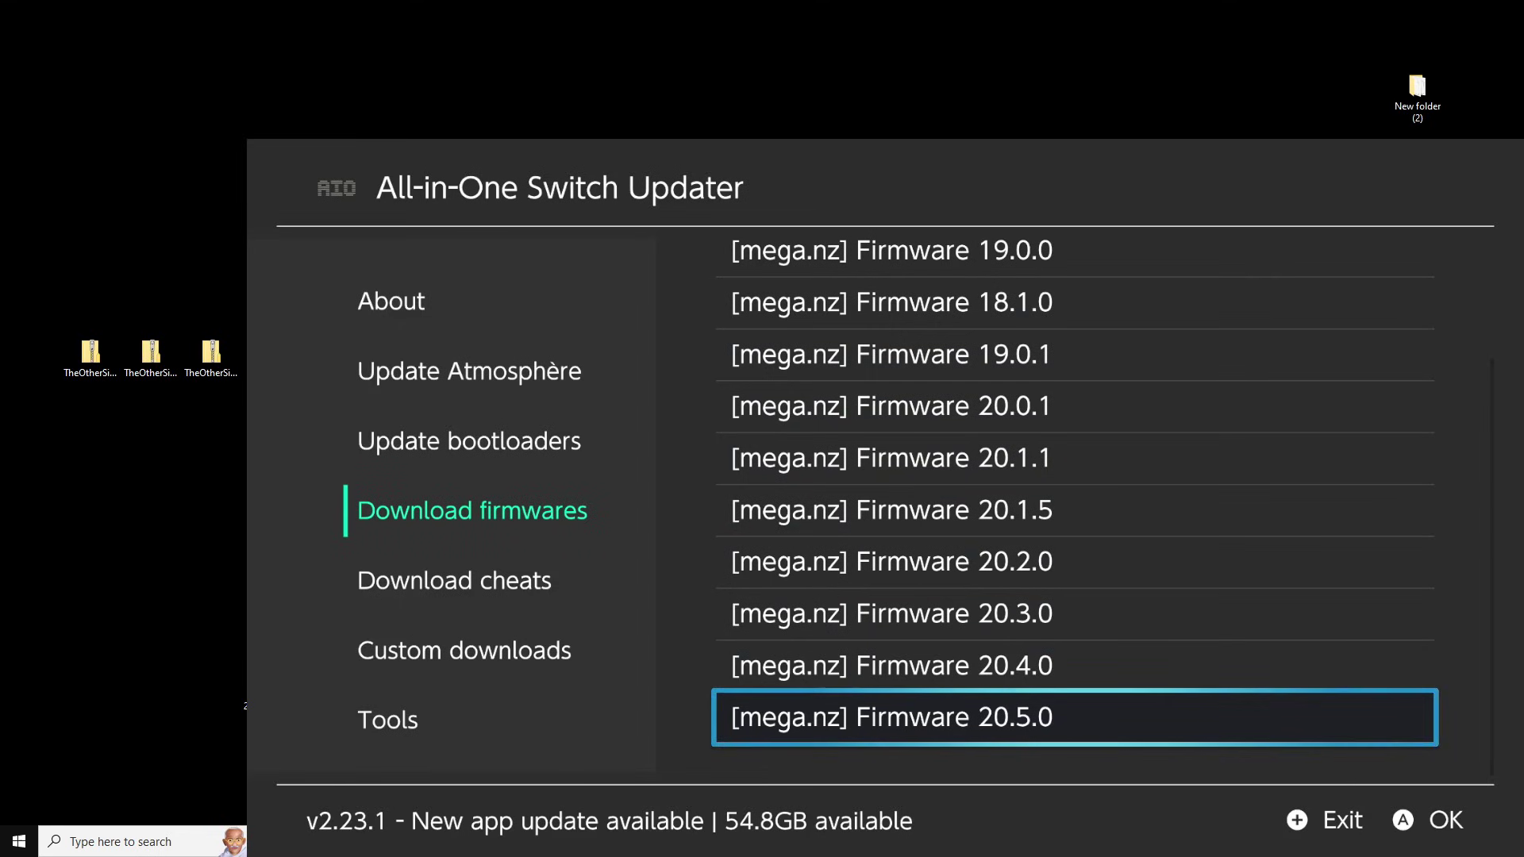
Browse the firmware list between 18.1.0 and 20.1.1, then move back to the sections sidebar
key("Up")
key("Up")
key("Up")
key("Up")
key("Up")
key("Up")
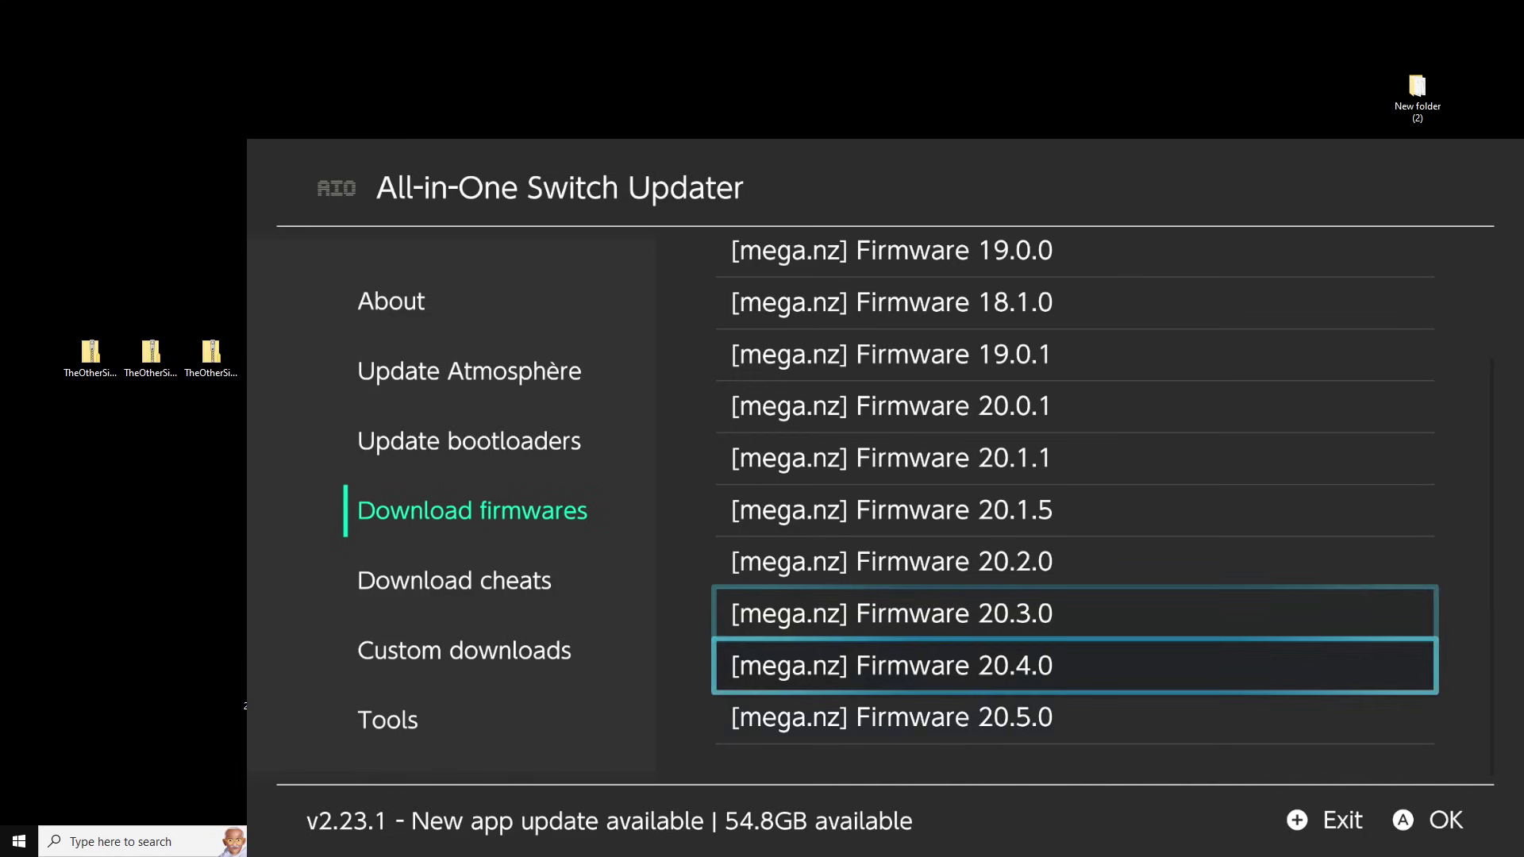
key("Up")
key("Up")
key("Up")
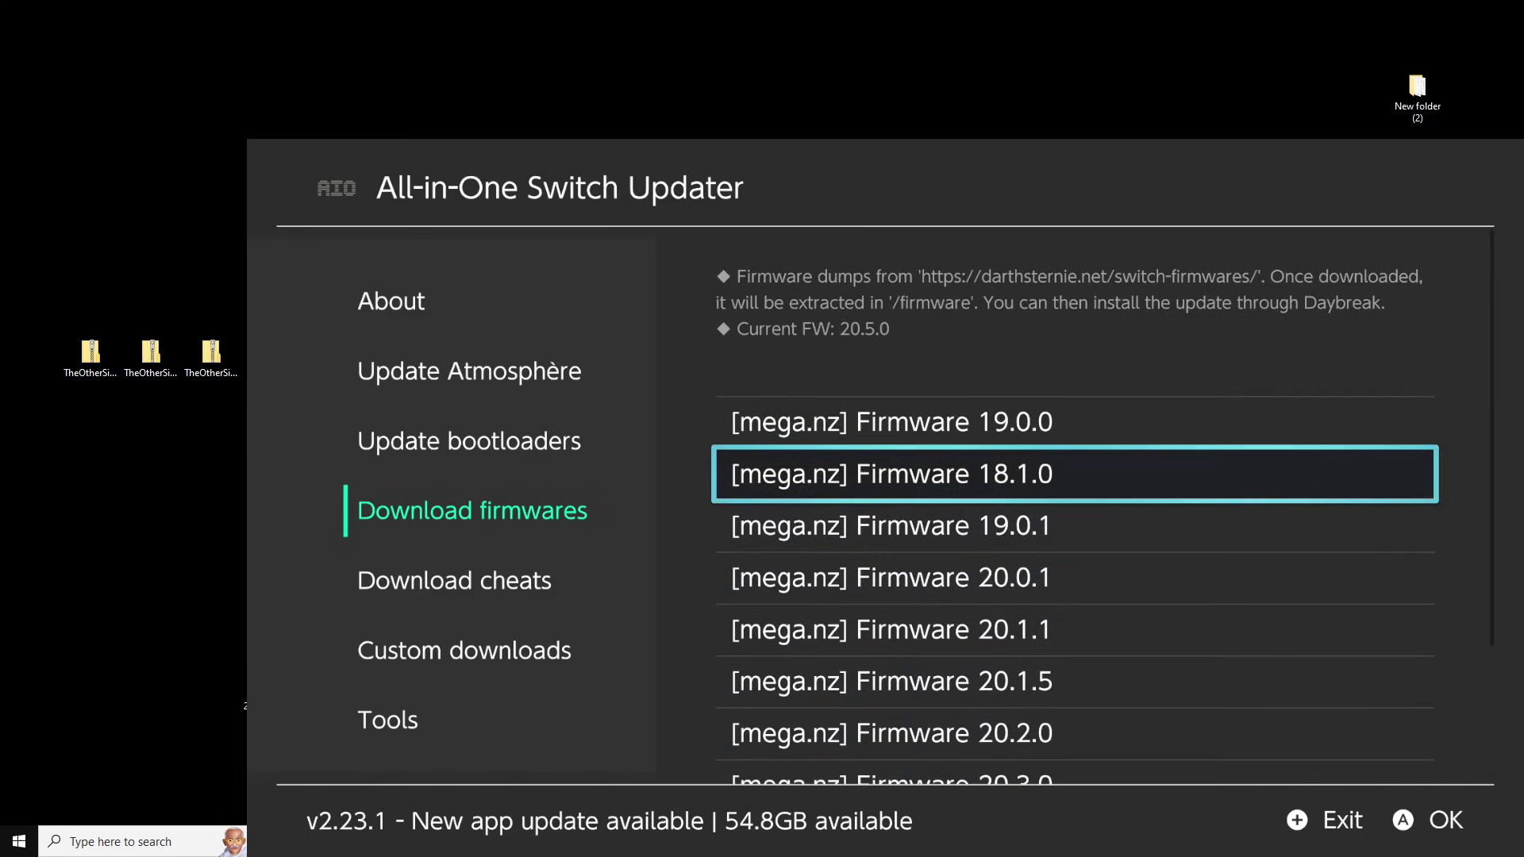
key("Down")
key("Down")
key("Down")
key("Down")
key("Down")
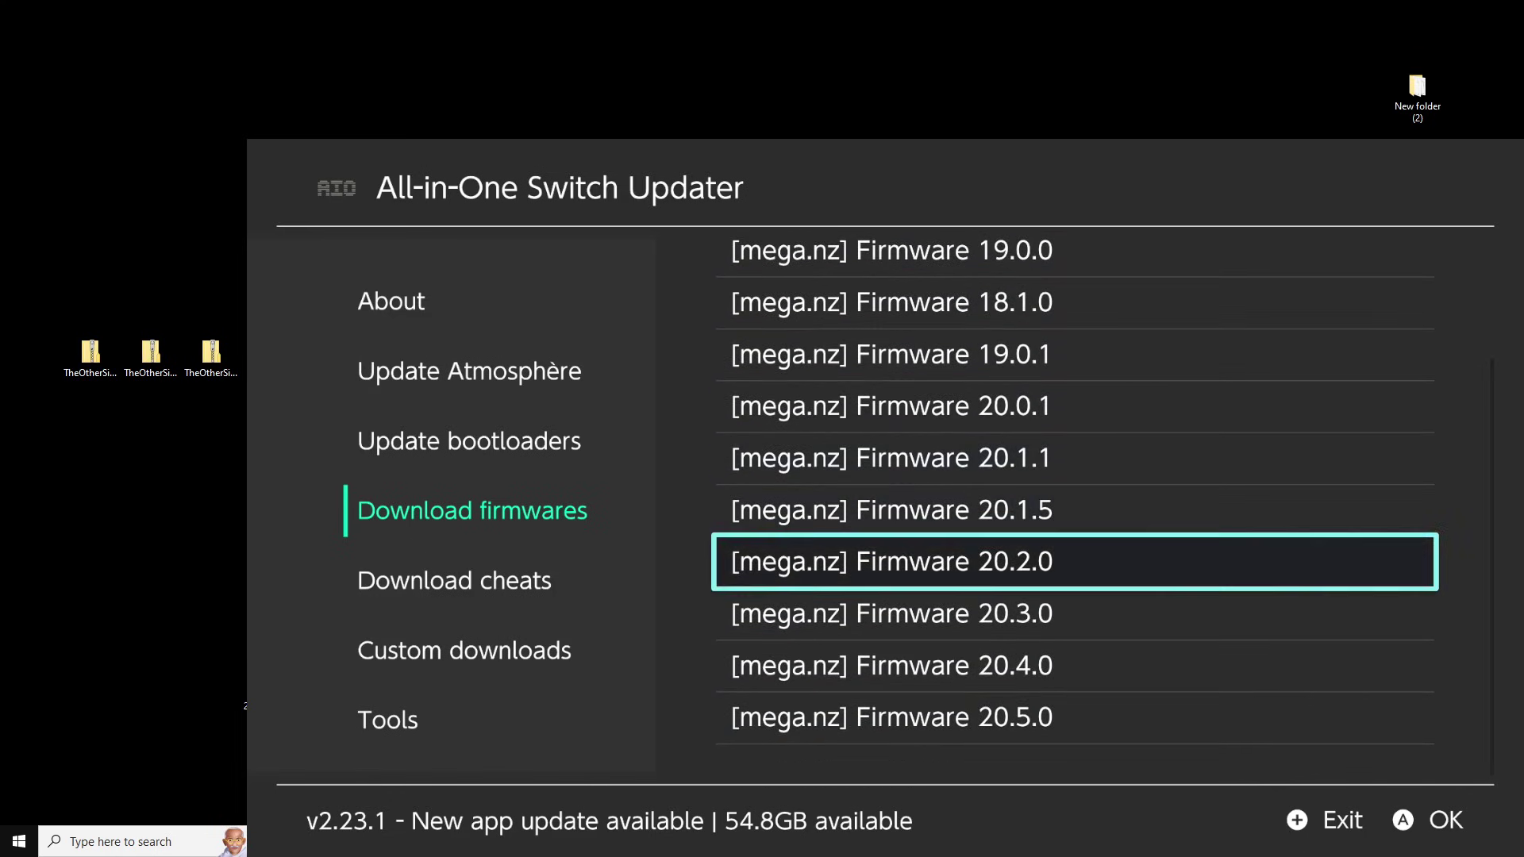
key("Up")
key("Up")
key("Up")
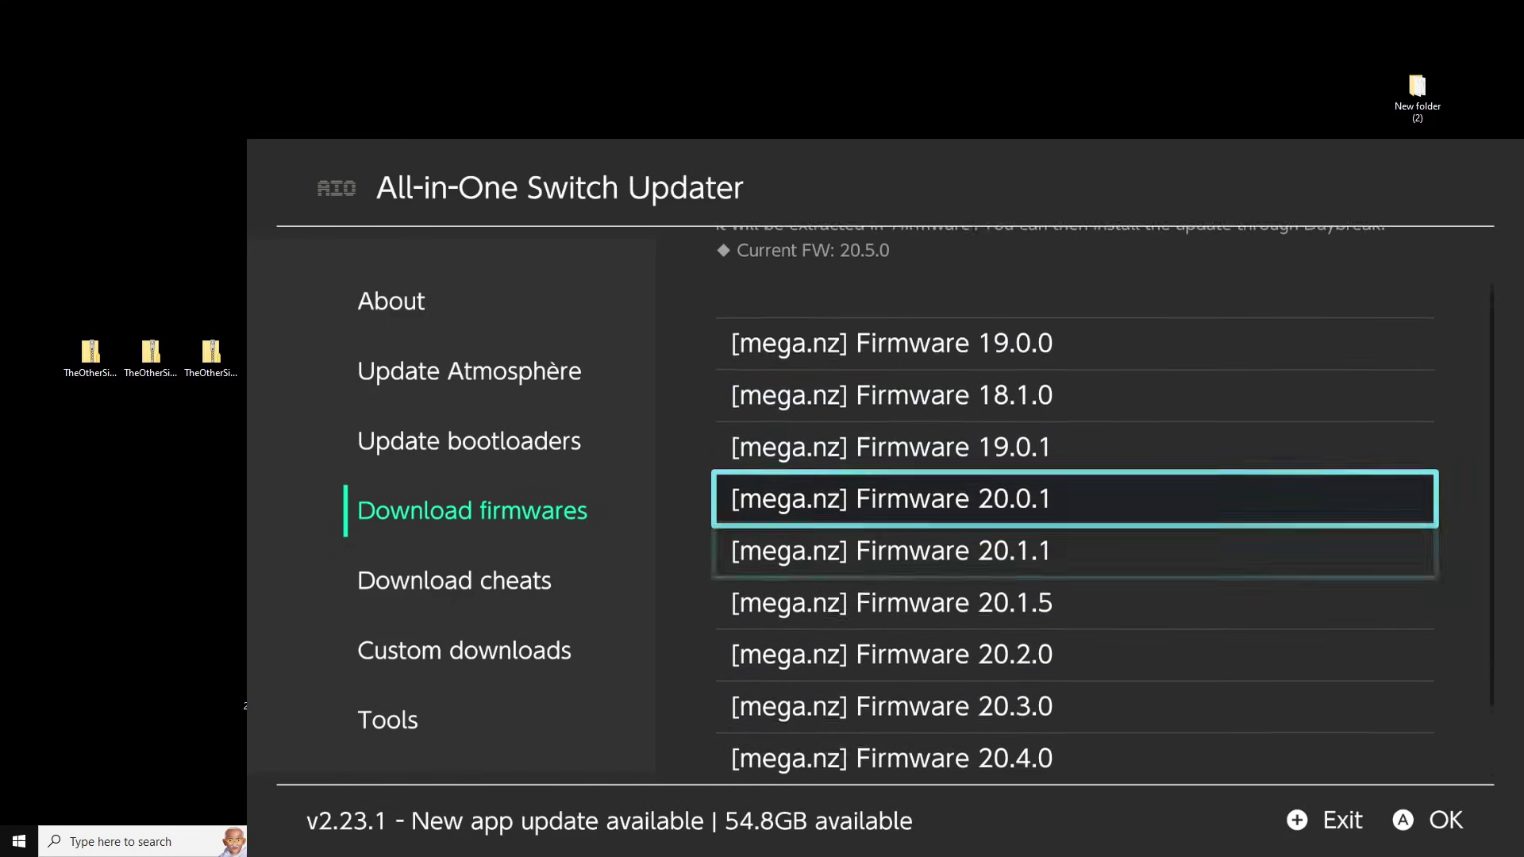
key("Up")
key("Up")
key("Up")
key("Down")
key("Down")
key("Down")
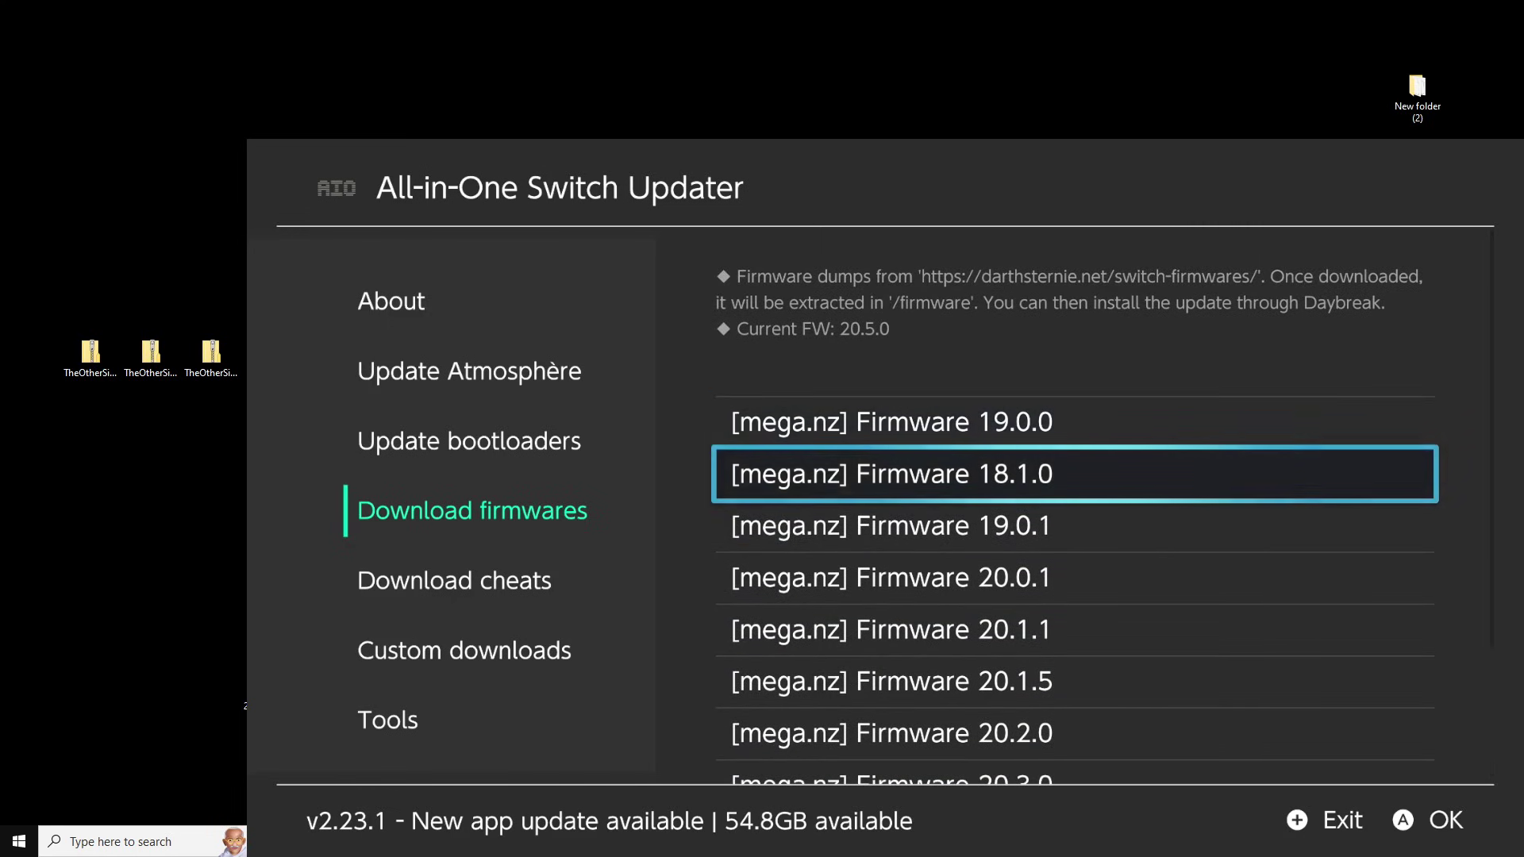
key("Down")
key("Down")
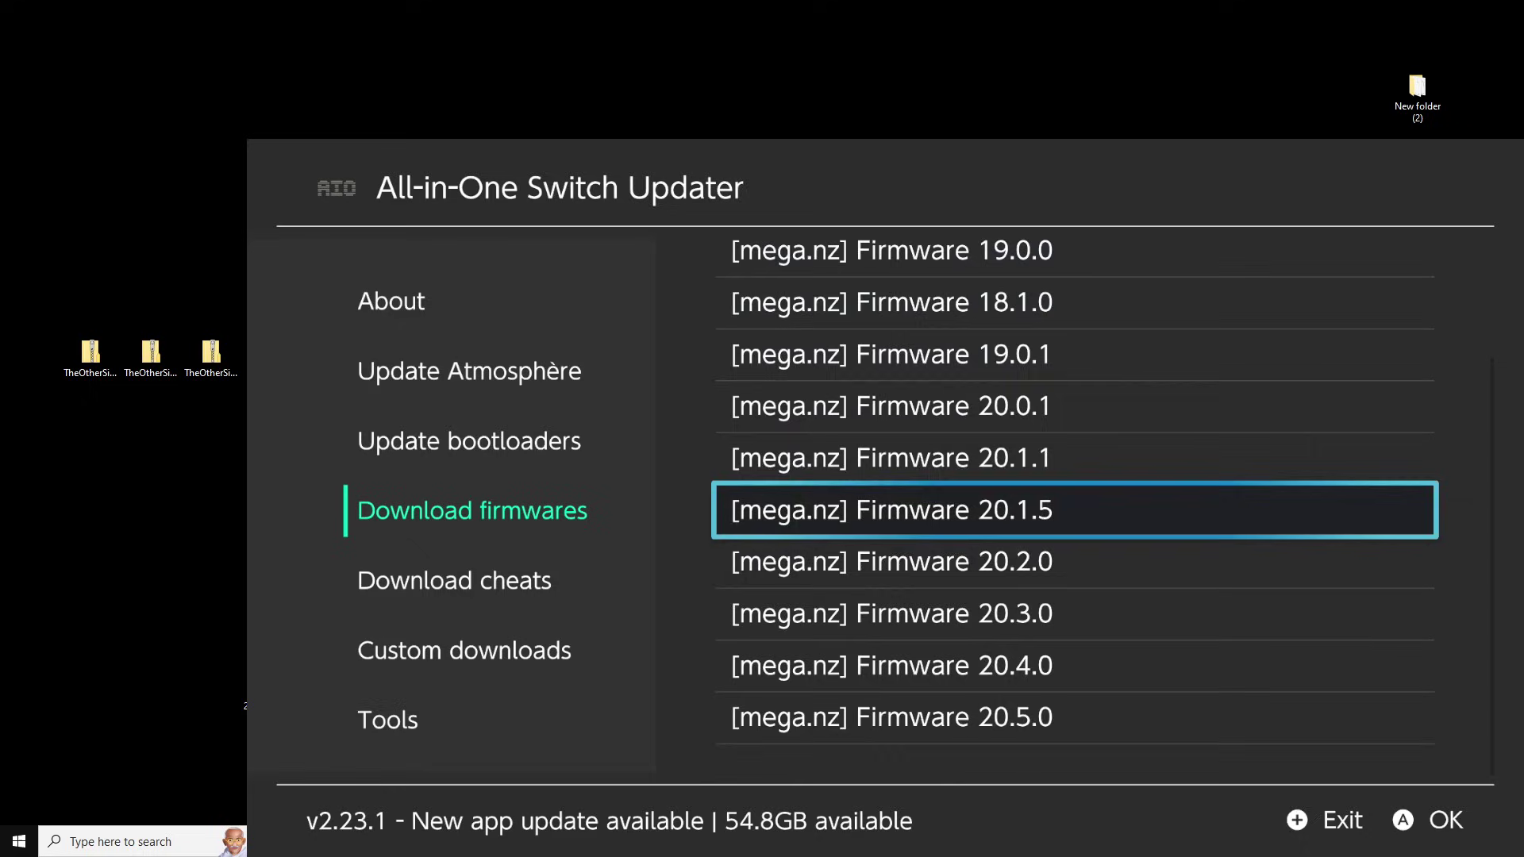
key("Up")
key("Up")
key("Up")
key("Up")
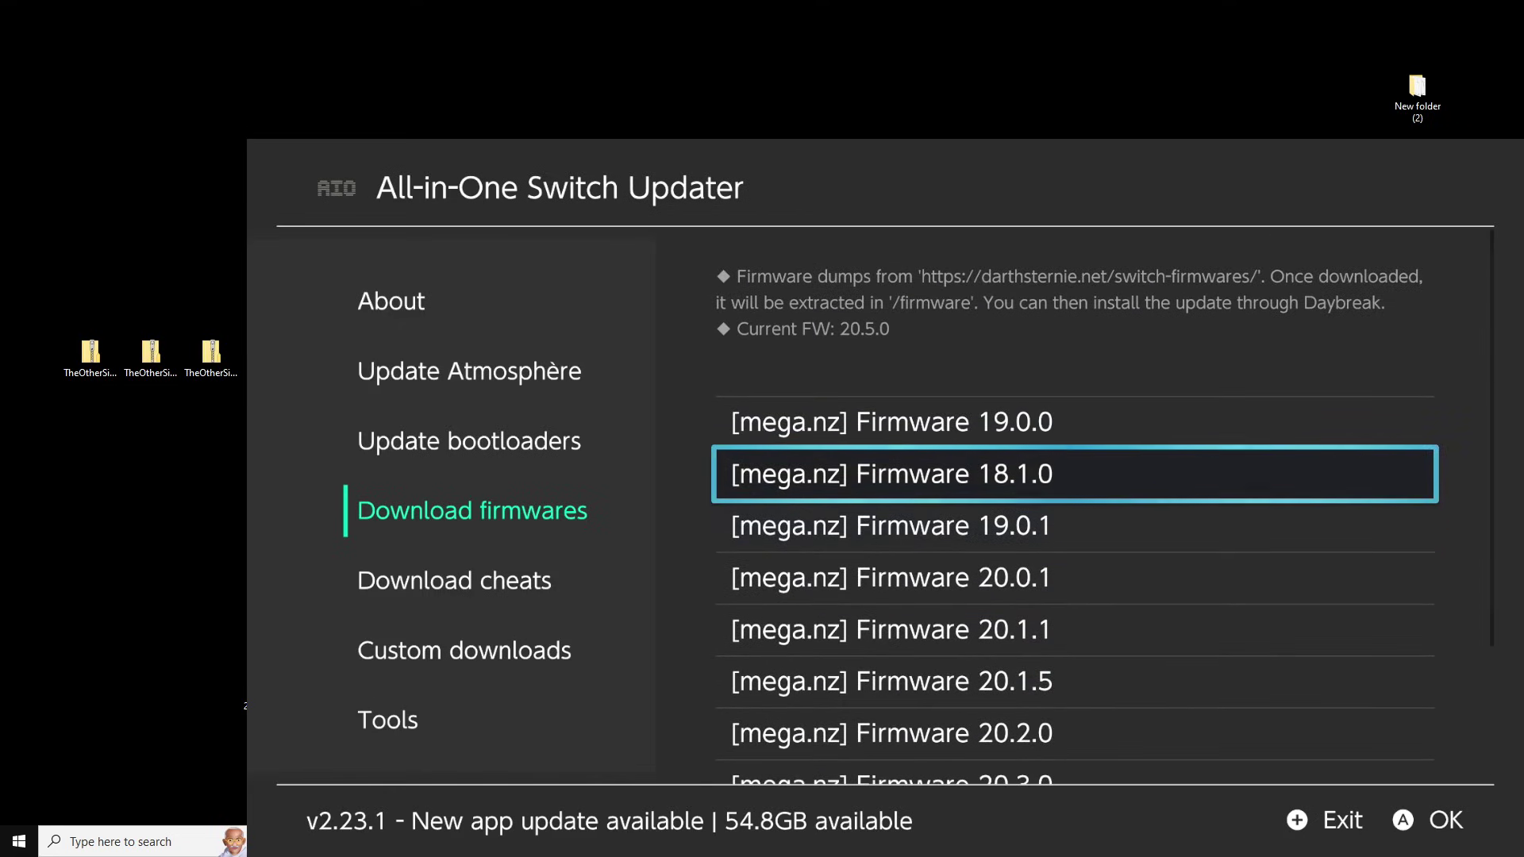
key("Down")
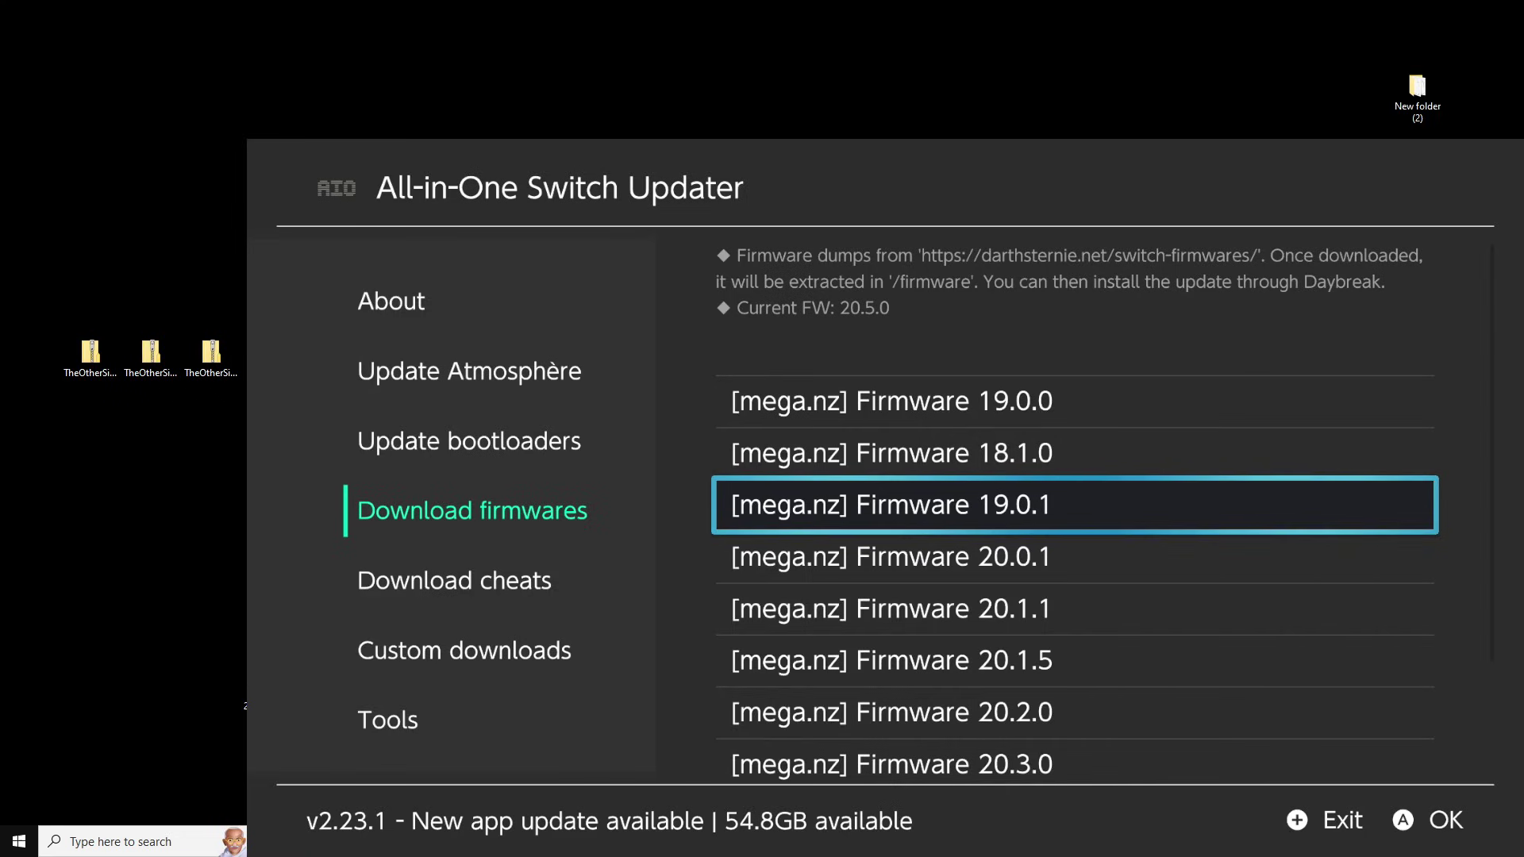
key("Left")
key("Up")
key("Up")
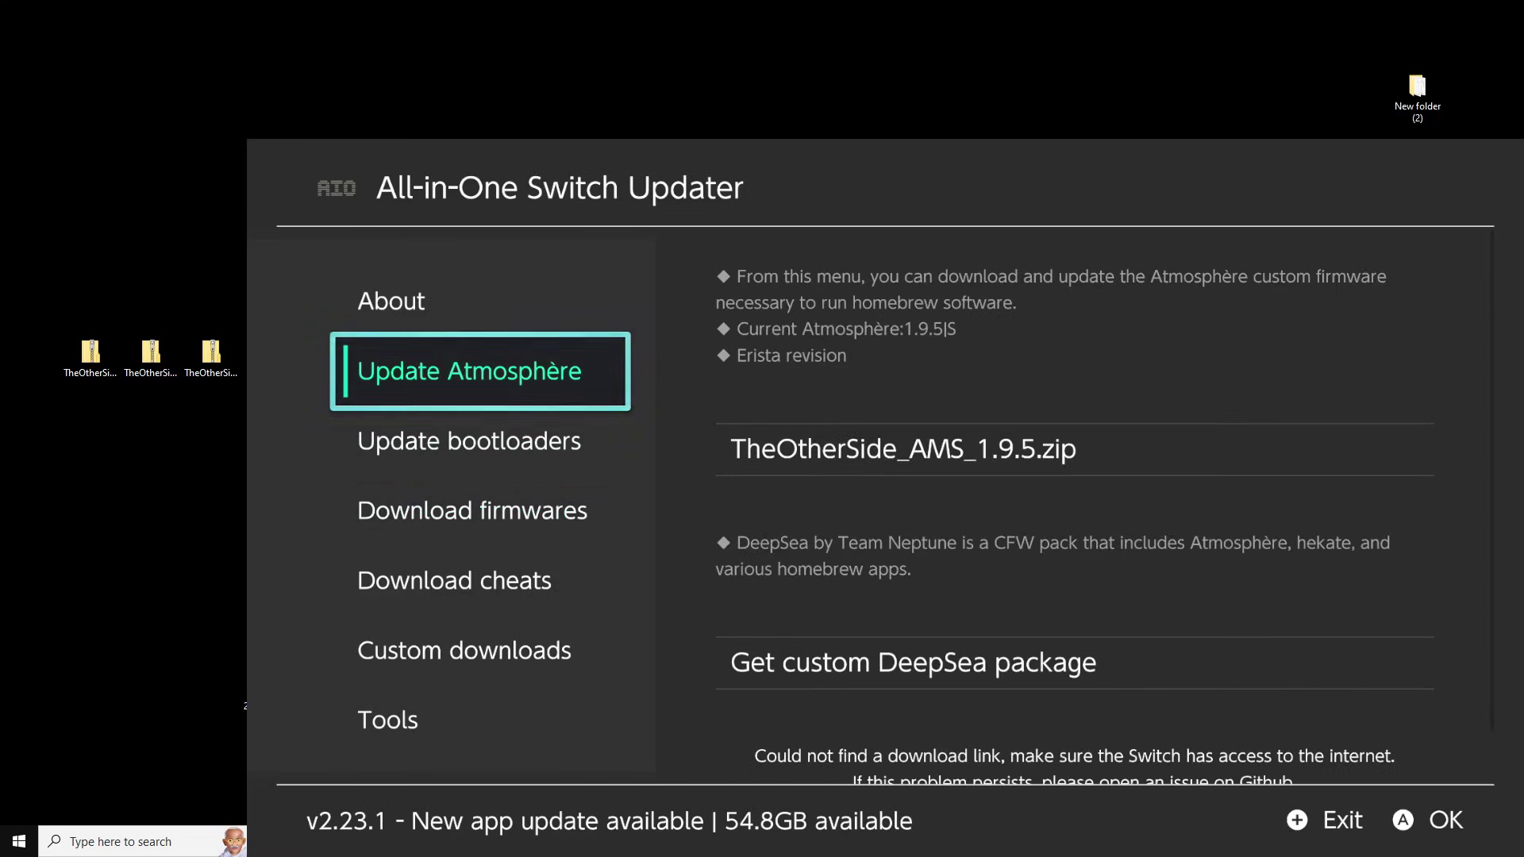
key("Right")
key("Down")
key("Up")
key("Down")
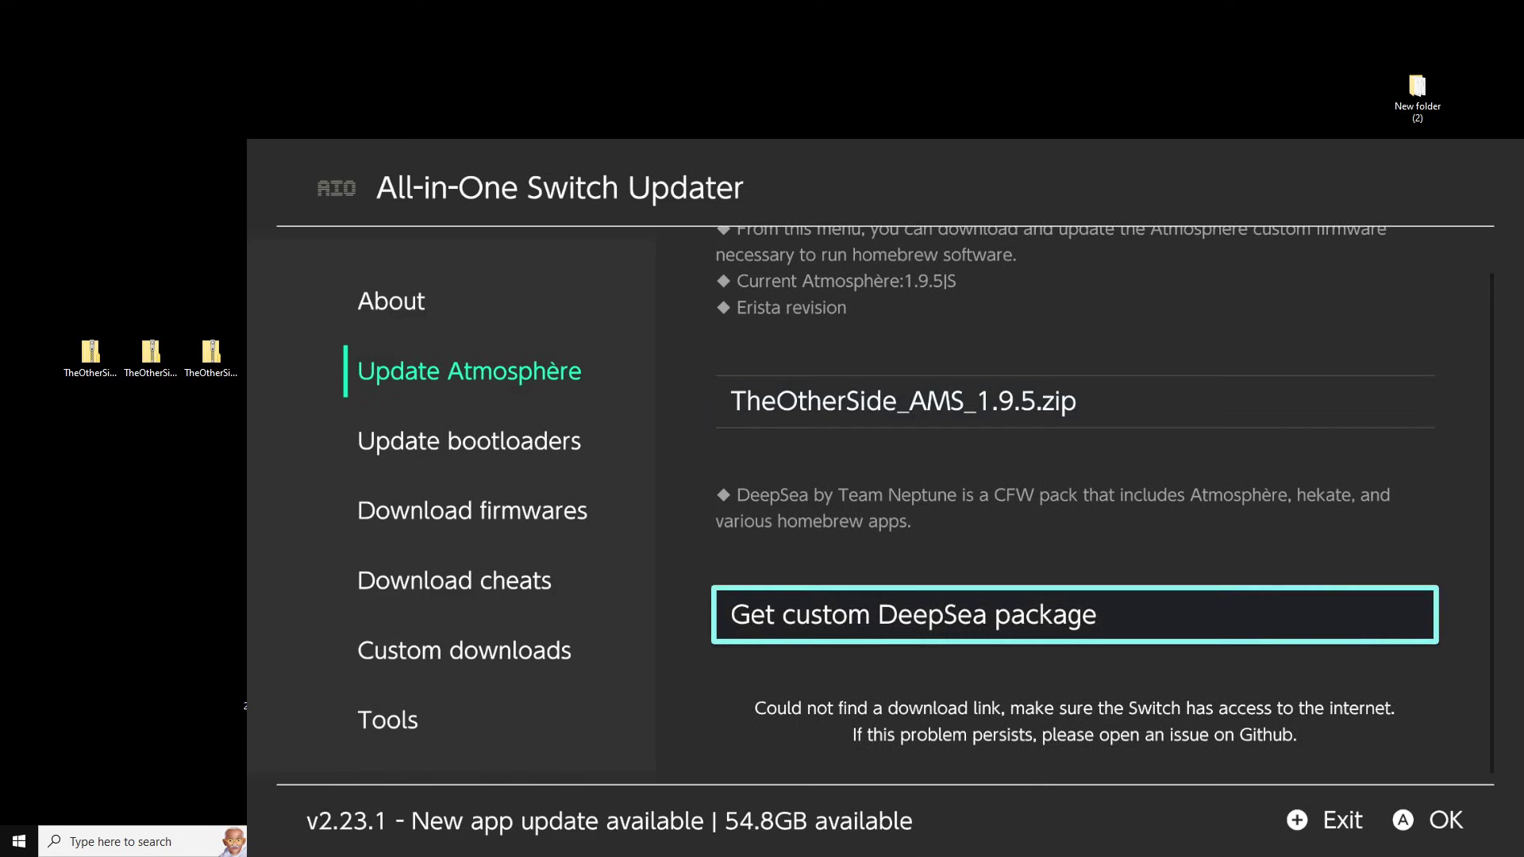